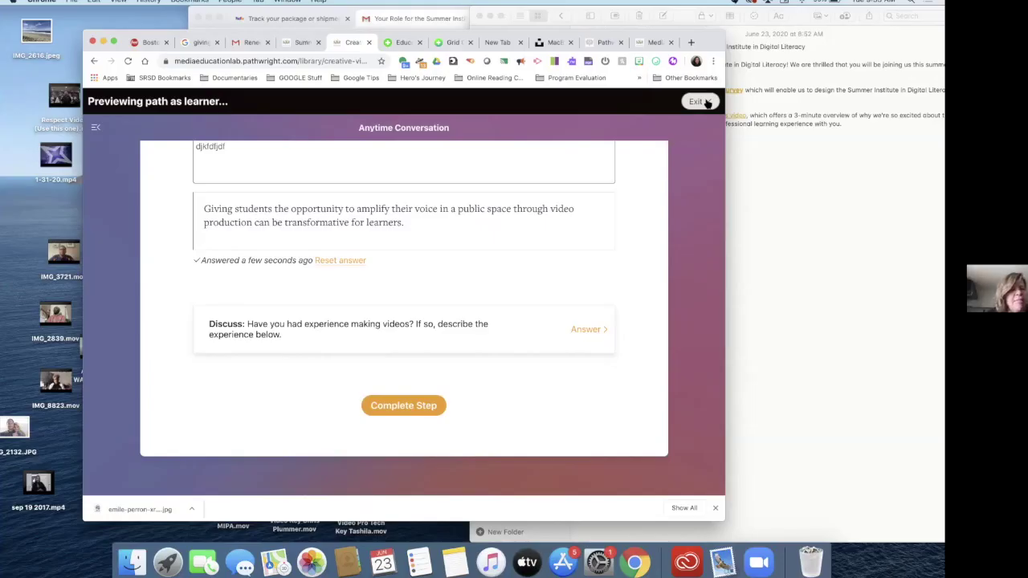
Exit the learner preview, close the step, and go to the Summer Institute in Digital Literacy library
{"action": "left_click", "coordinate": [695, 102]}
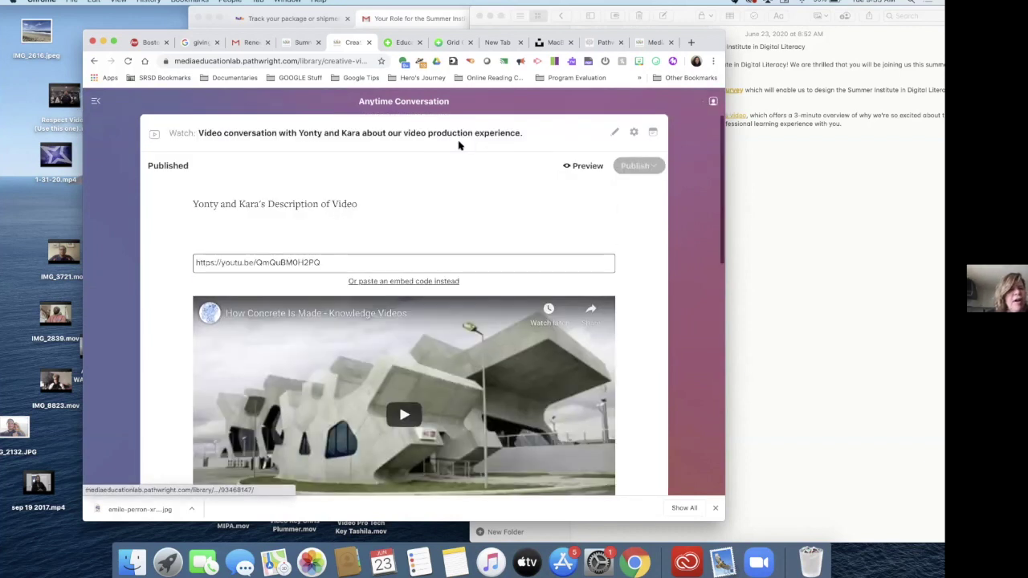
{"action": "left_click", "coordinate": [94, 101]}
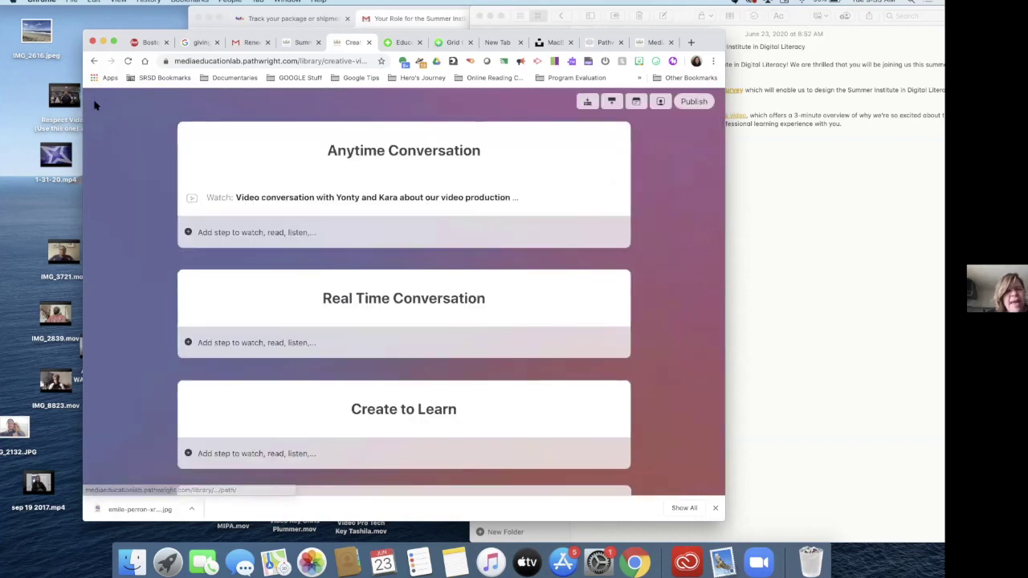
{"action": "scroll", "coordinate": [90, 197], "scroll_direction": "up", "scroll_amount": 3}
{"action": "left_click", "coordinate": [101, 101]}
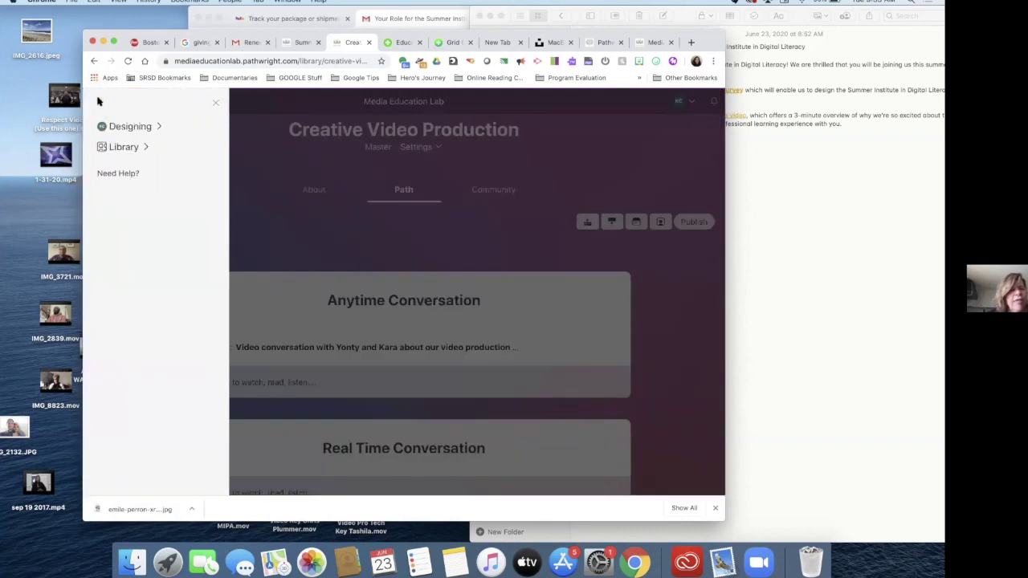
{"action": "left_click", "coordinate": [125, 146]}
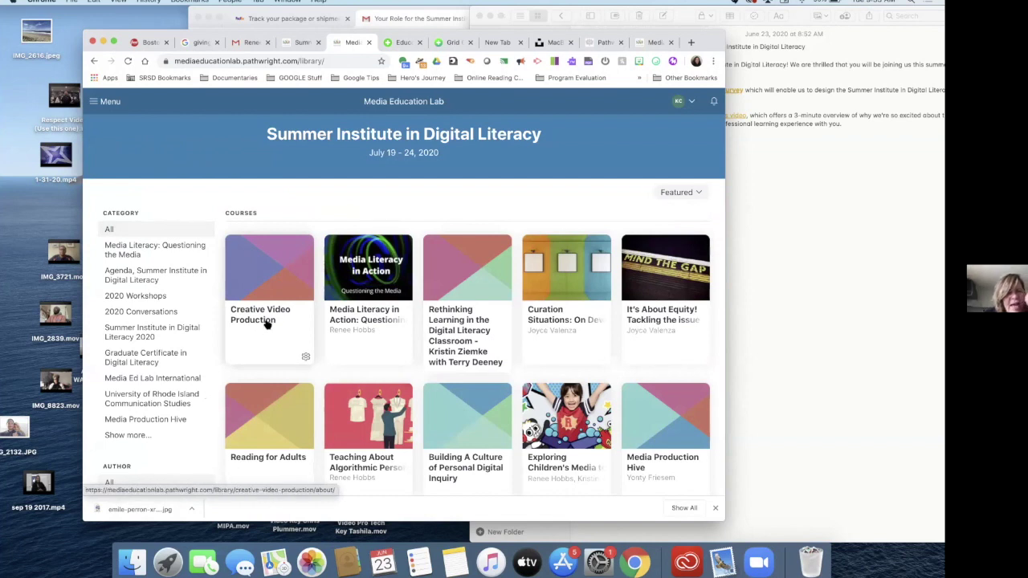
Open Configure course info from the Creative Video Production card's gear menu
{"action": "left_click", "coordinate": [305, 359]}
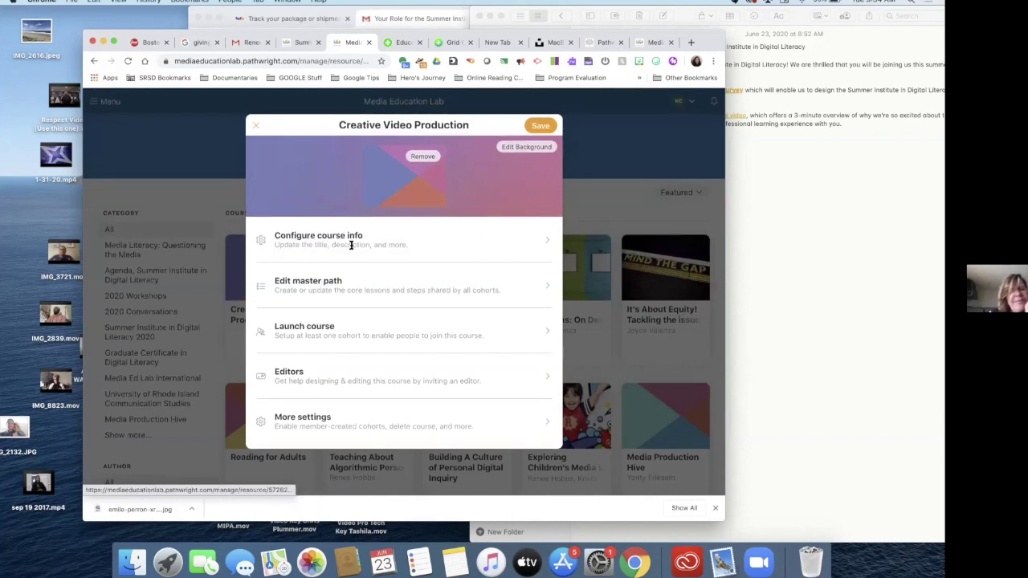
{"action": "left_click", "coordinate": [319, 245]}
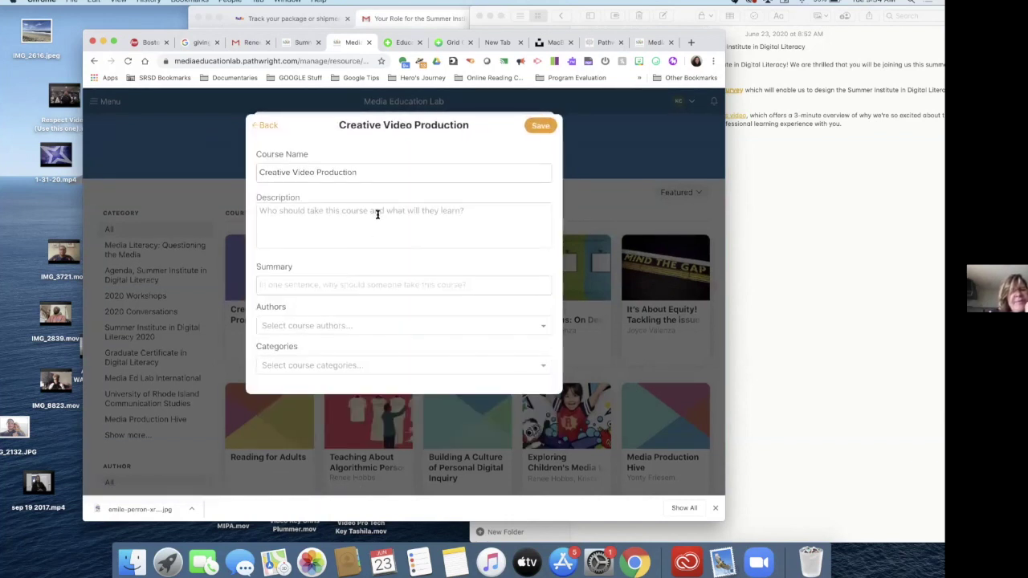
Add the first listed author, then find and add a second co-author by name search
{"action": "left_click", "coordinate": [278, 326]}
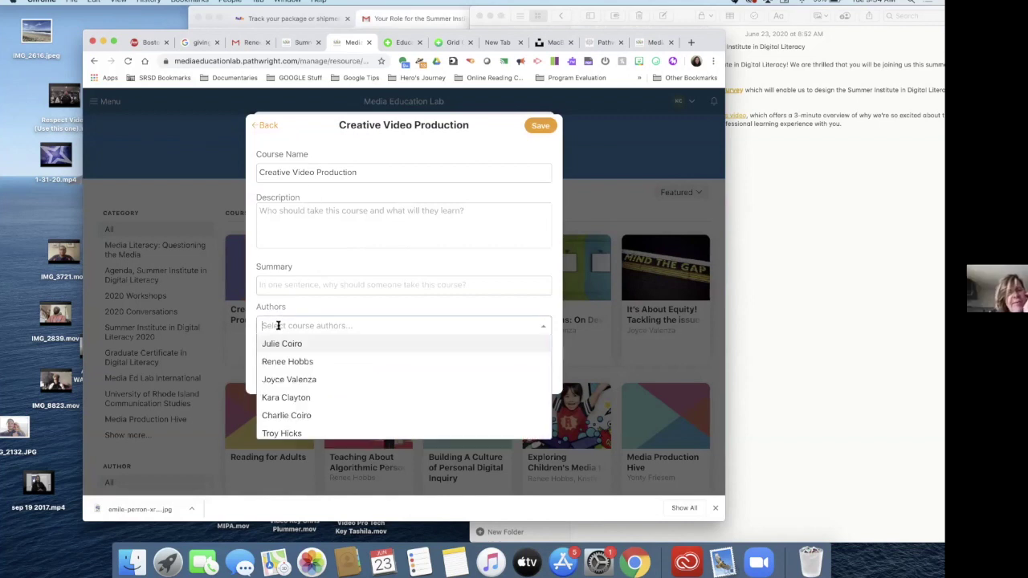
{"action": "left_click", "coordinate": [287, 397]}
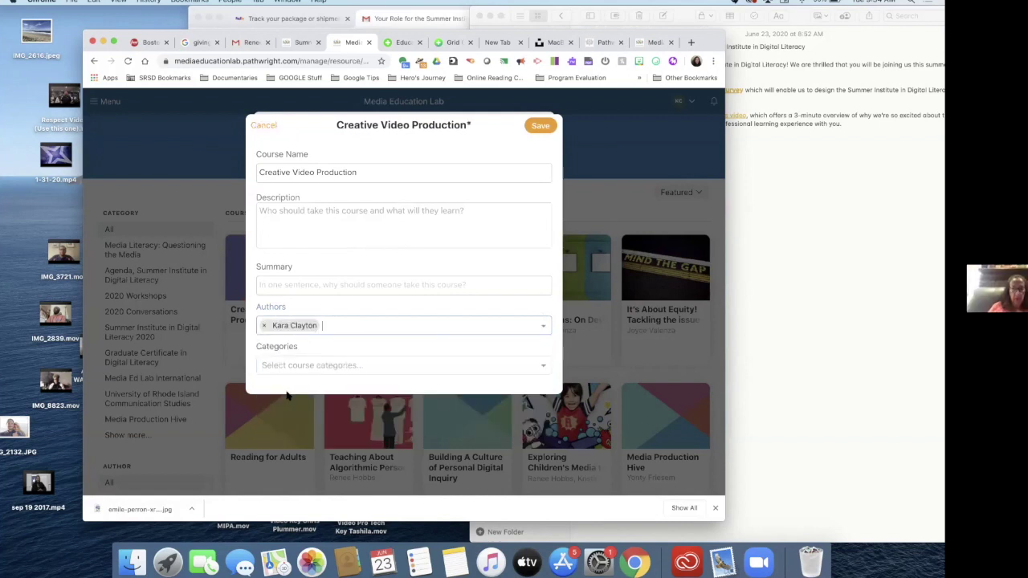
{"action": "type", "text": "and Yon"}
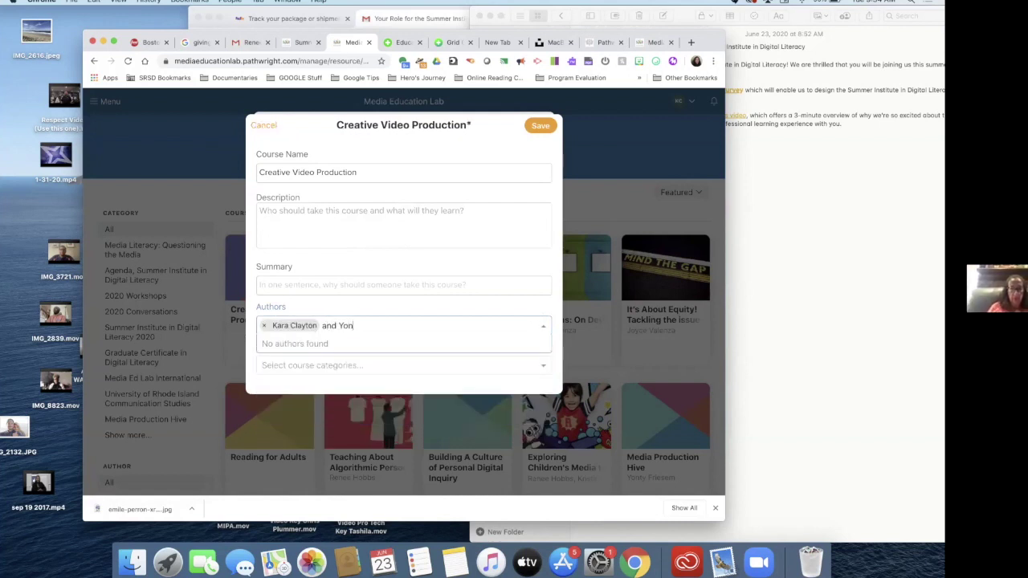
{"action": "type", "text": "ty"}
{"action": "key", "text": "BackSpace"}
{"action": "key", "text": "BackSpace"}
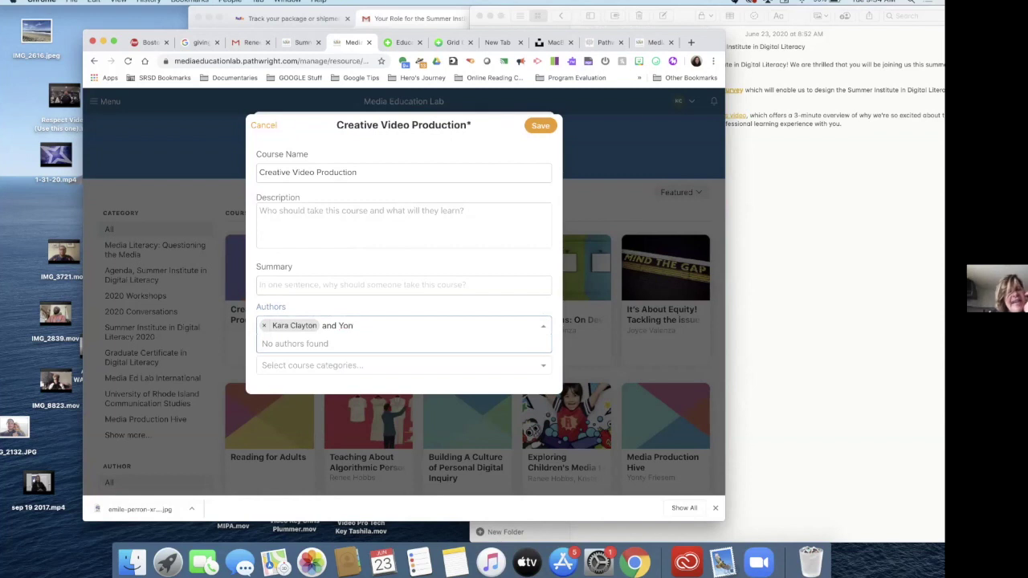
{"action": "key", "text": "BackSpace"}
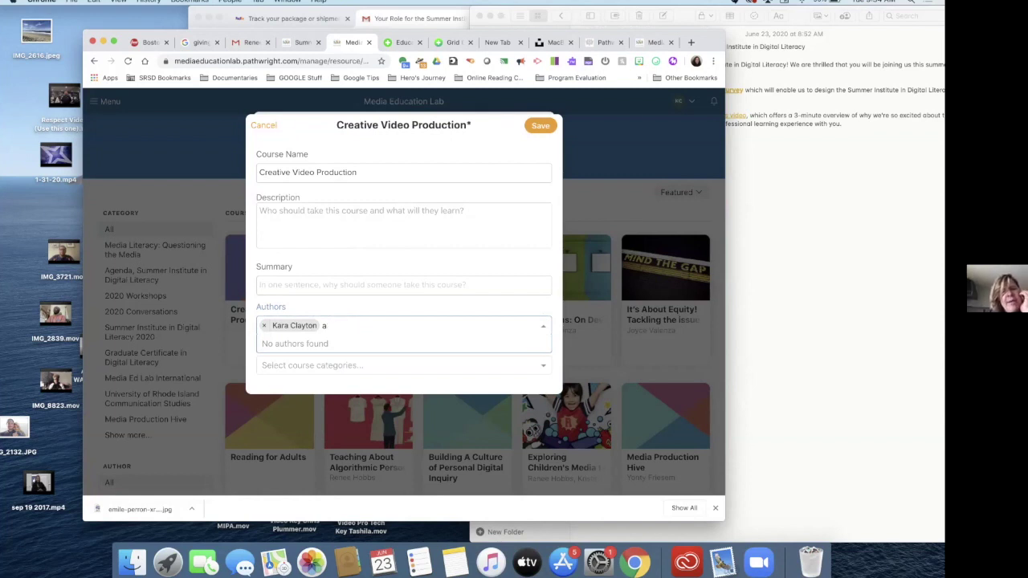
{"action": "key", "text": "BackSpace"}
{"action": "type", "text": "Yon"}
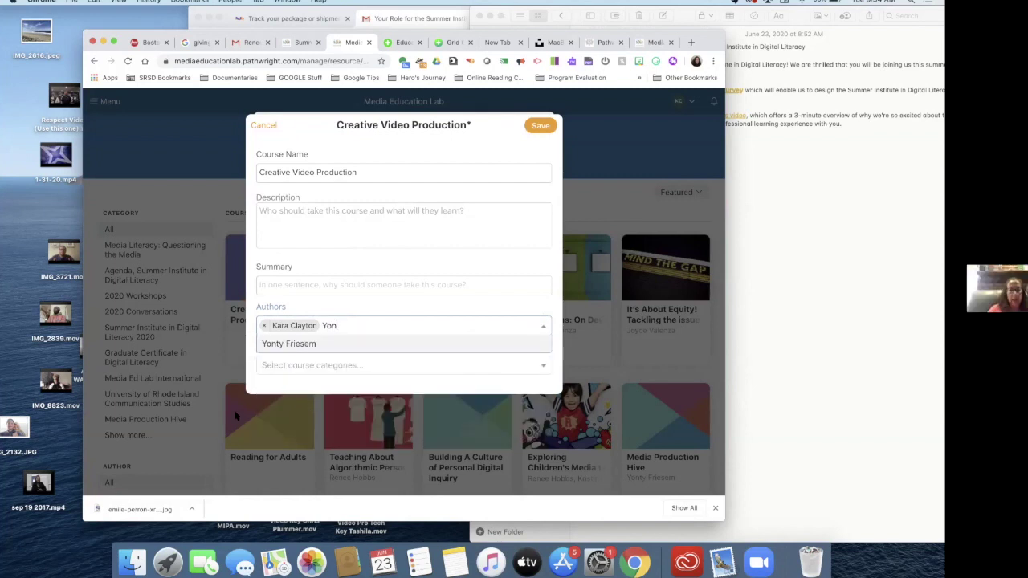
{"action": "left_click", "coordinate": [297, 344]}
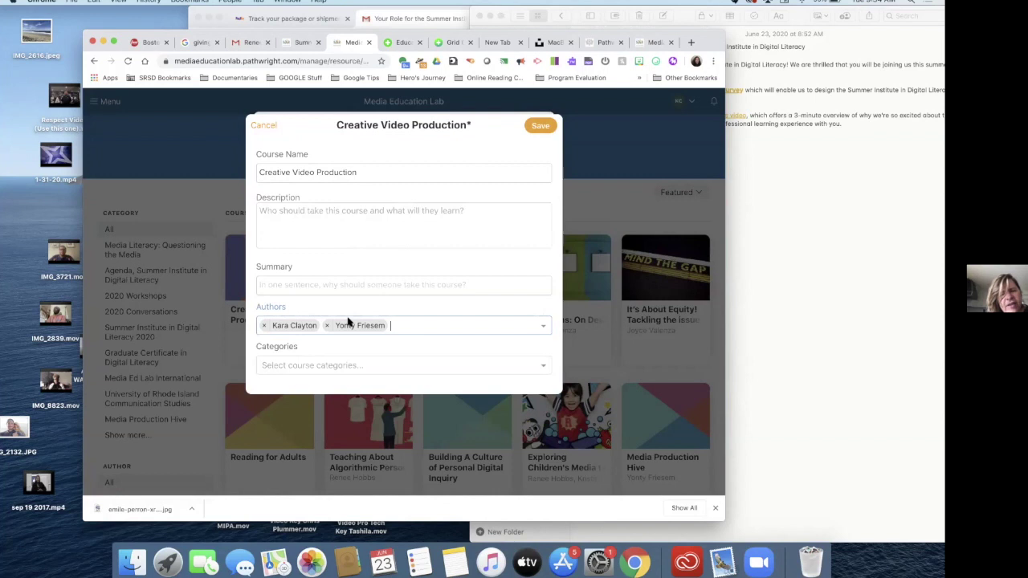
{"action": "left_click", "coordinate": [329, 365]}
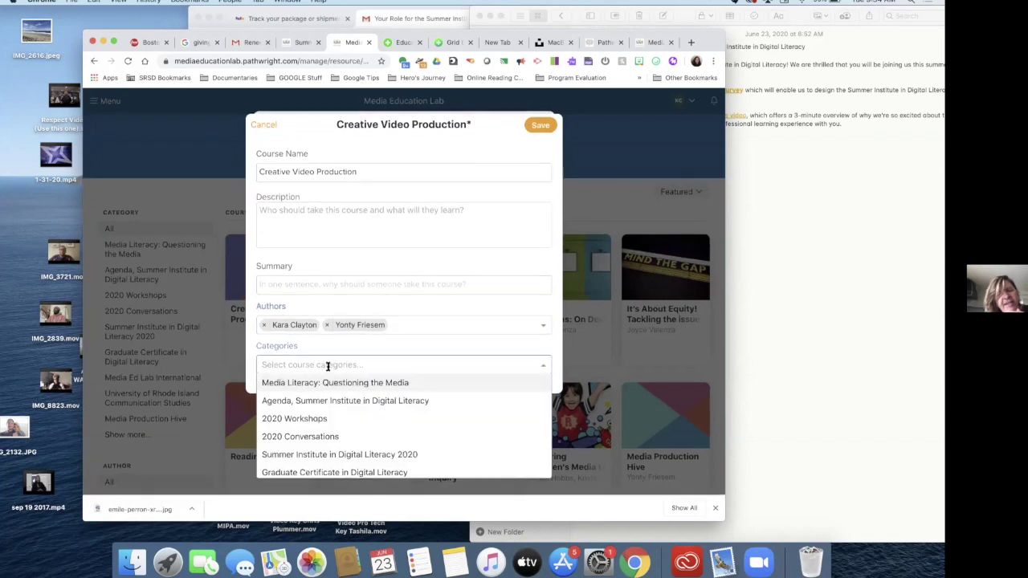
Tag the course with 2020 Conversations and Summer Institute in Digital Literacy 2020, then save
{"action": "scroll", "coordinate": [318, 423], "scroll_direction": "down", "scroll_amount": 3}
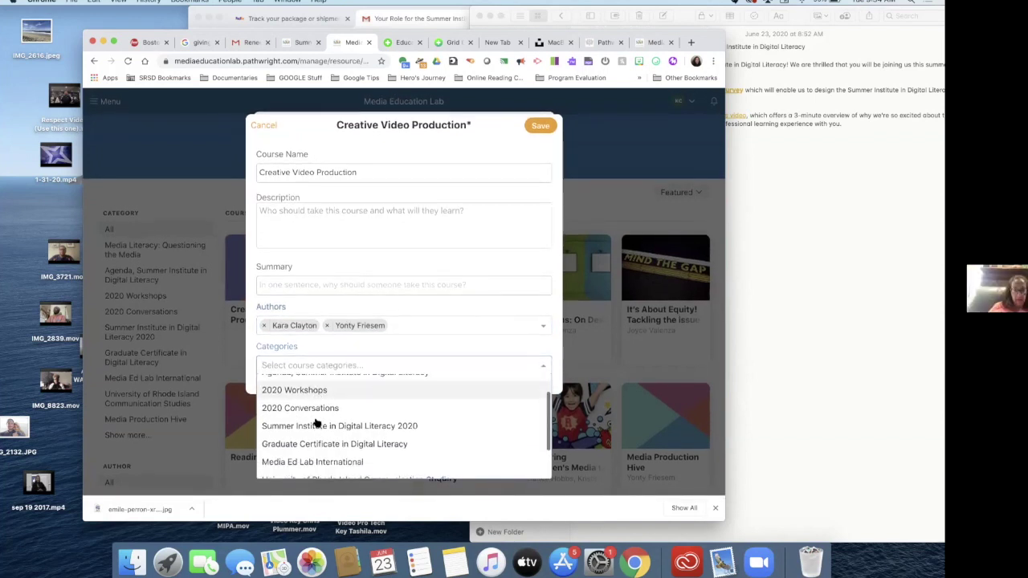
{"action": "scroll", "coordinate": [318, 423], "scroll_direction": "up", "scroll_amount": 3}
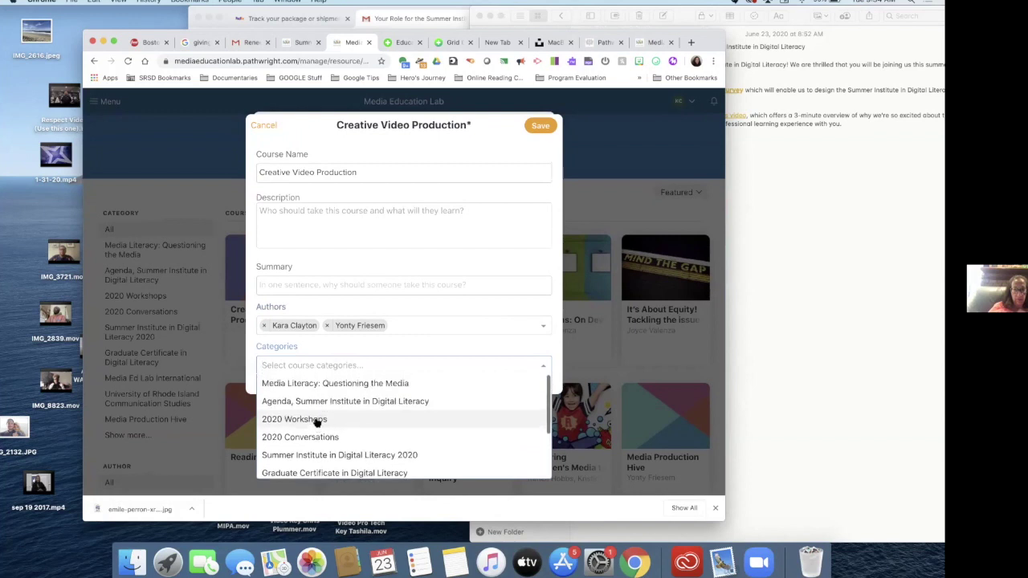
{"action": "scroll", "coordinate": [317, 422], "scroll_direction": "down", "scroll_amount": 1}
{"action": "left_click", "coordinate": [318, 418]}
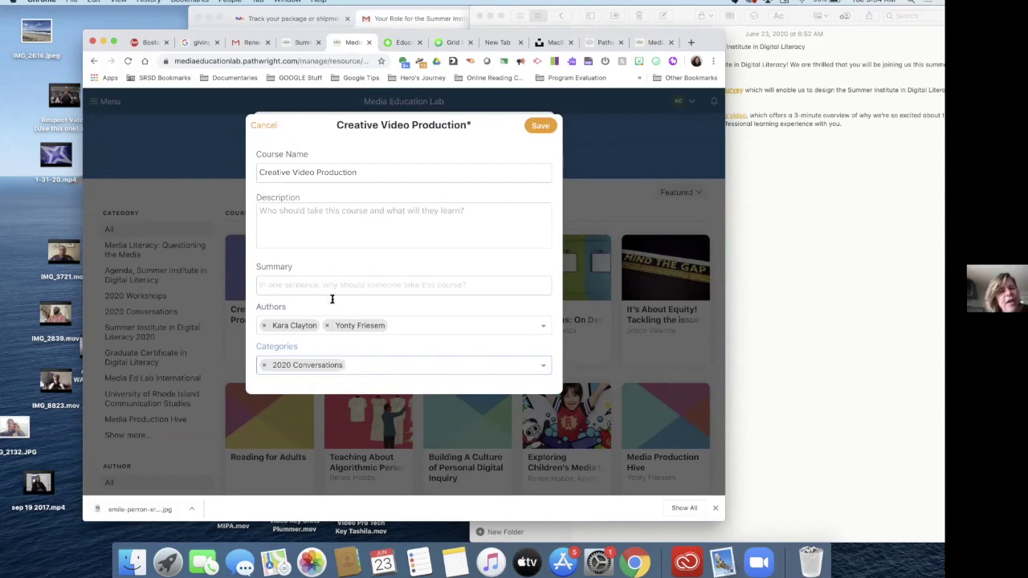
{"action": "left_click", "coordinate": [415, 367]}
{"action": "type", "text": "Su"}
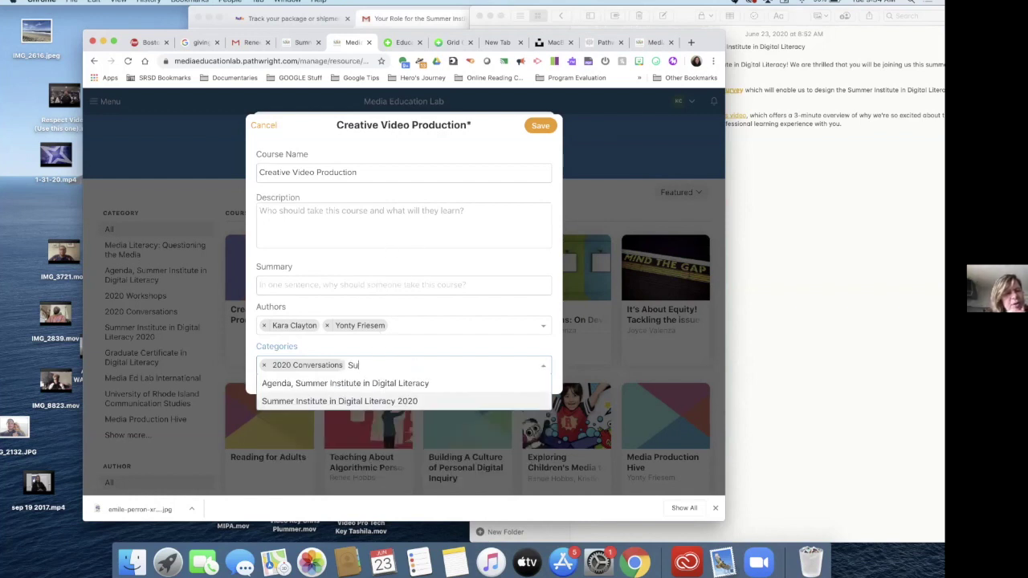
{"action": "left_click", "coordinate": [401, 402]}
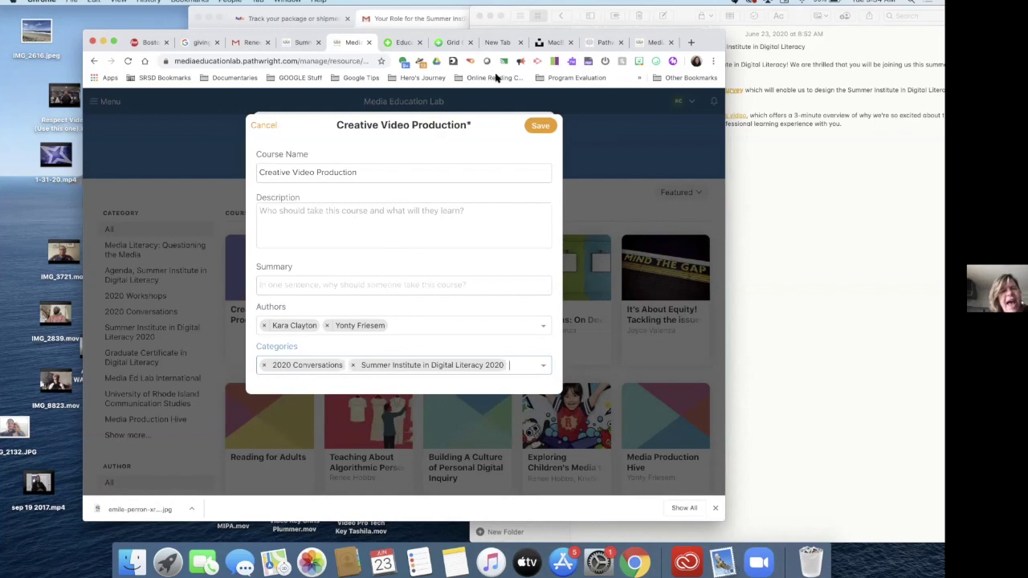
{"action": "left_click", "coordinate": [539, 127]}
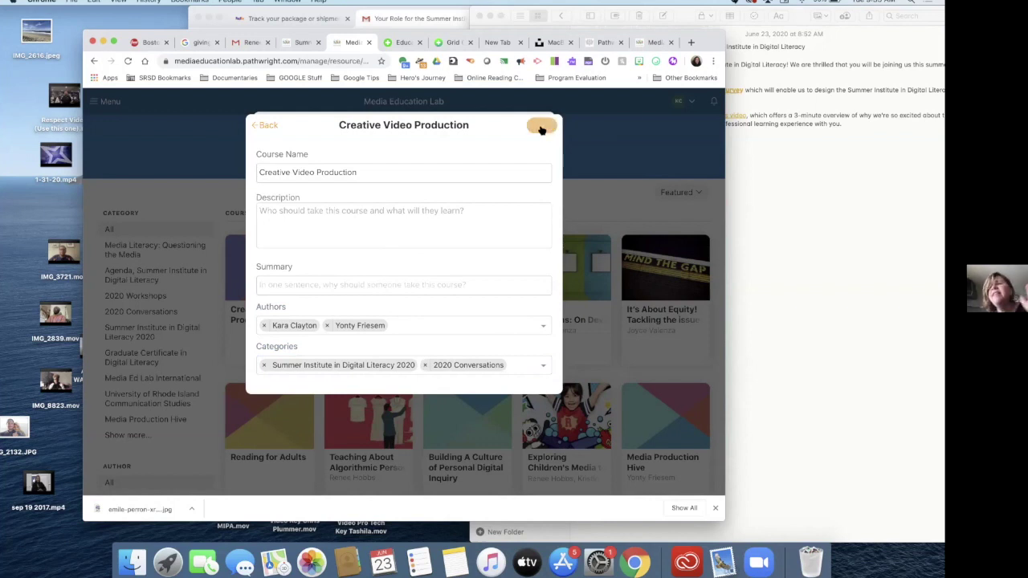
Close the Creative Video Production settings and reload the course library page
{"action": "left_click", "coordinate": [265, 125]}
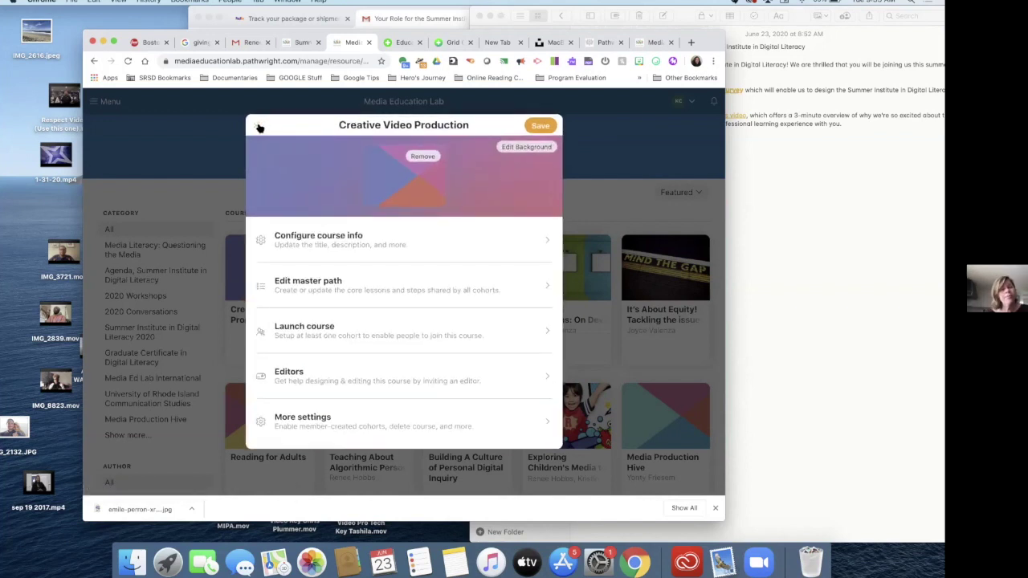
{"action": "left_click", "coordinate": [259, 127]}
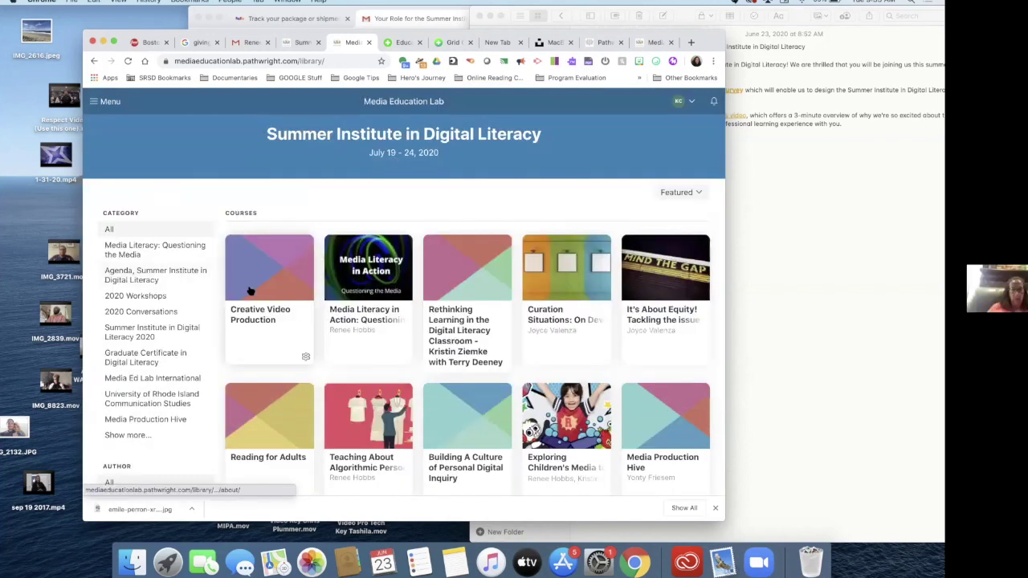
{"action": "left_click", "coordinate": [105, 101]}
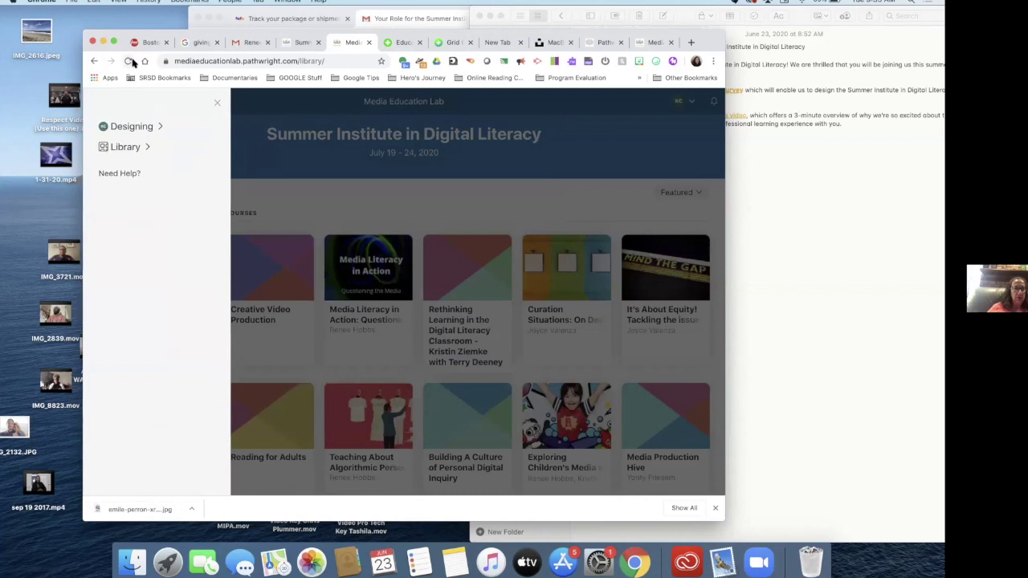
{"action": "left_click", "coordinate": [130, 61]}
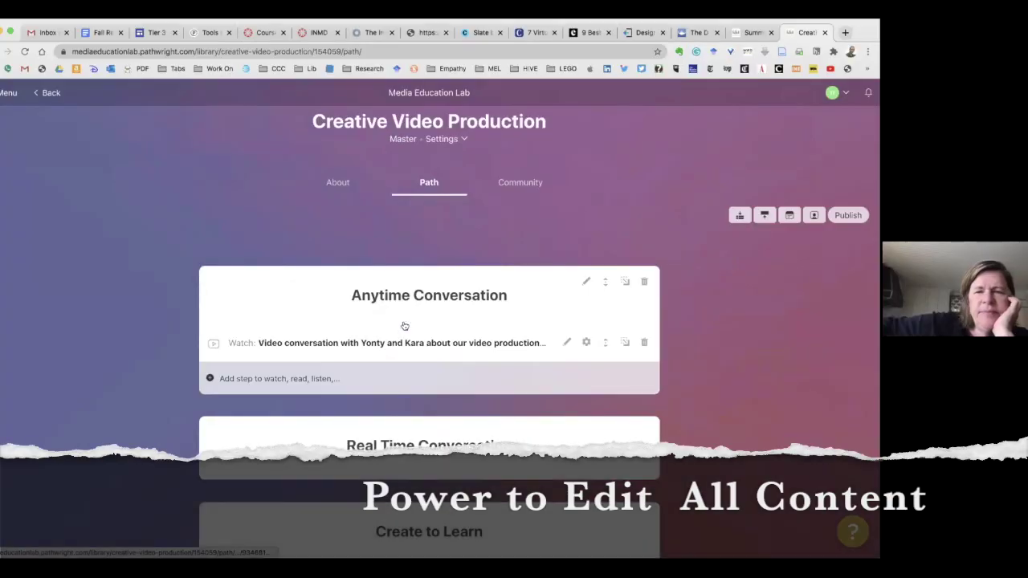
Open the Anytime Conversation video step, close its discussion panel, and exit to the course path
{"action": "left_click", "coordinate": [345, 345]}
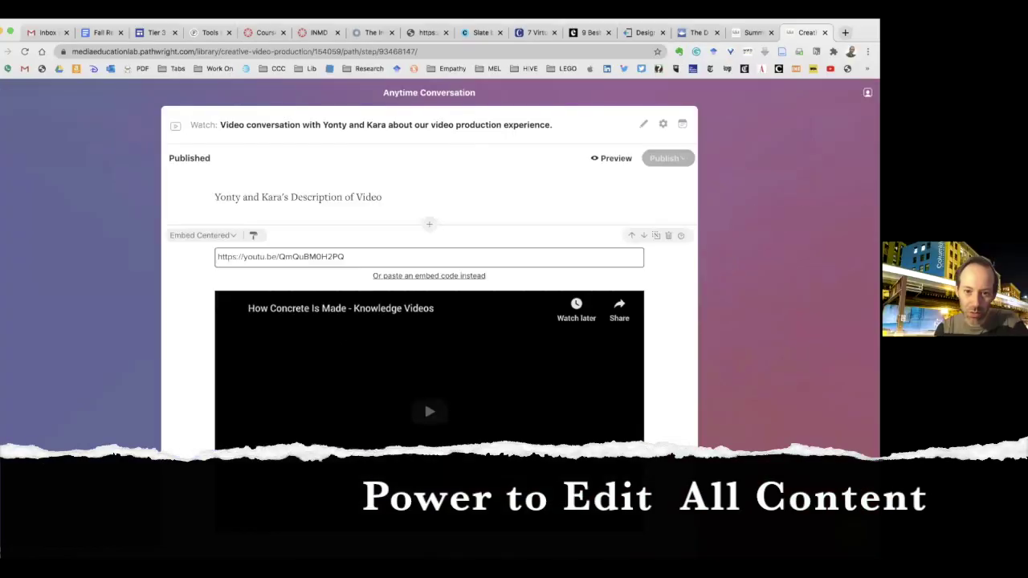
{"action": "scroll", "coordinate": [343, 346], "scroll_direction": "down", "scroll_amount": 5}
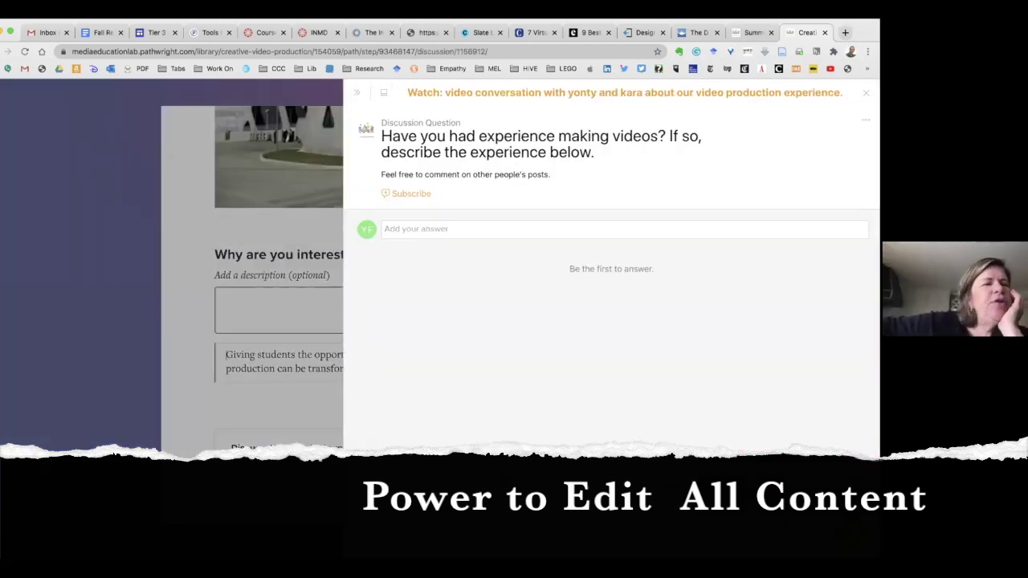
{"action": "left_click", "coordinate": [866, 93]}
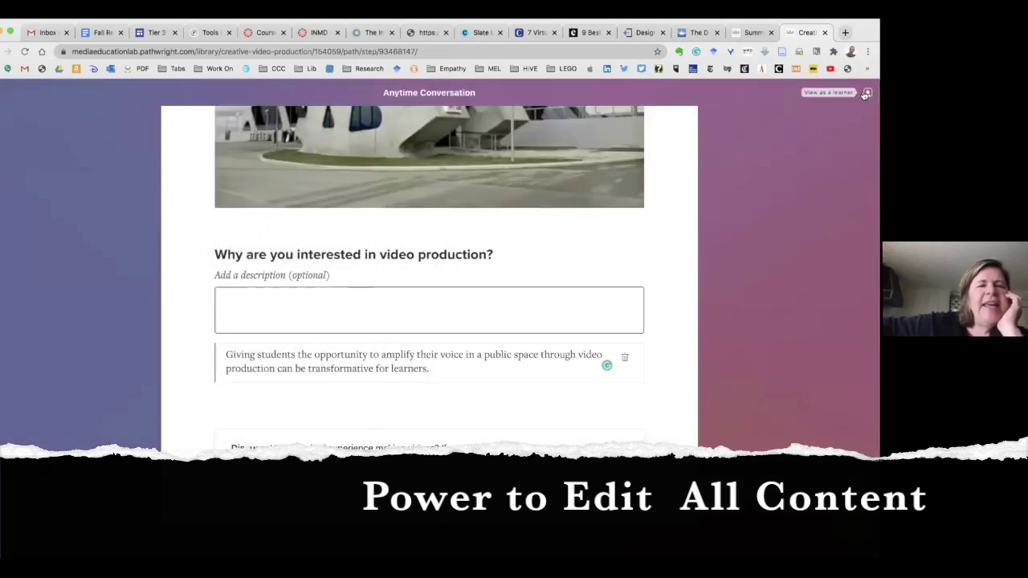
{"action": "scroll", "coordinate": [429, 291], "scroll_direction": "up", "scroll_amount": 5}
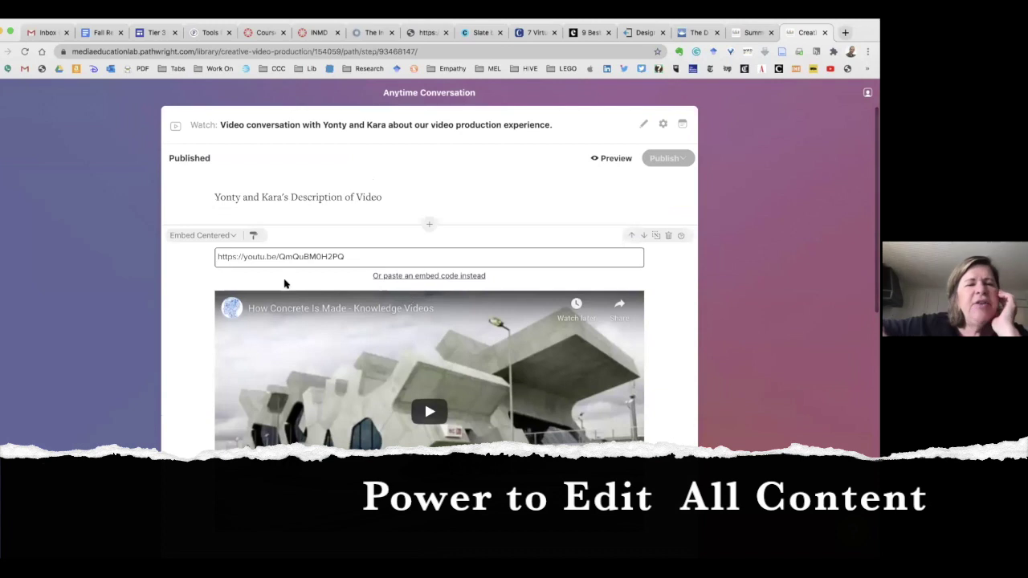
{"action": "key", "text": "Escape"}
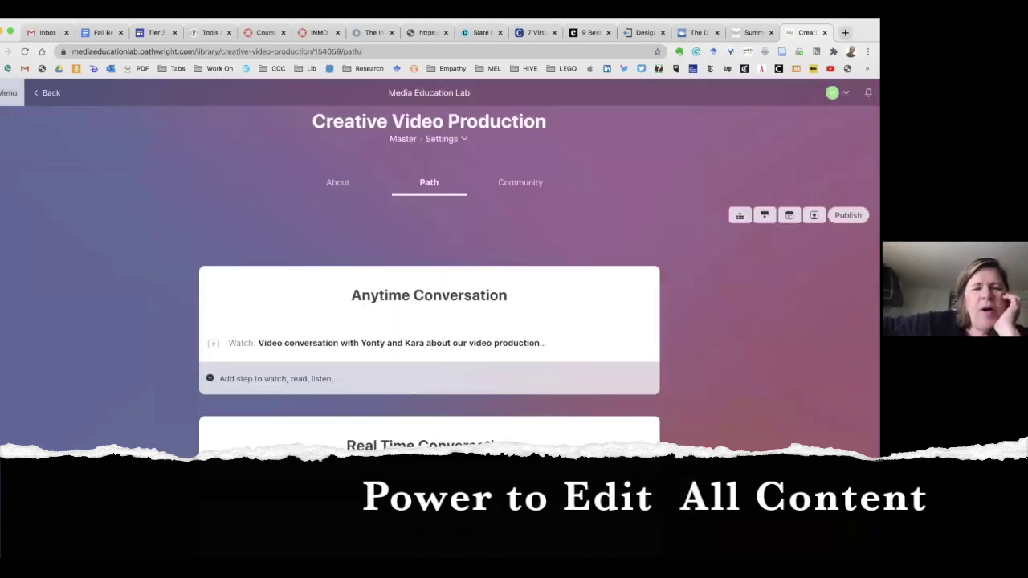
Go back to the library and open the Exploring Children's Media course's About page
{"action": "left_click", "coordinate": [50, 94]}
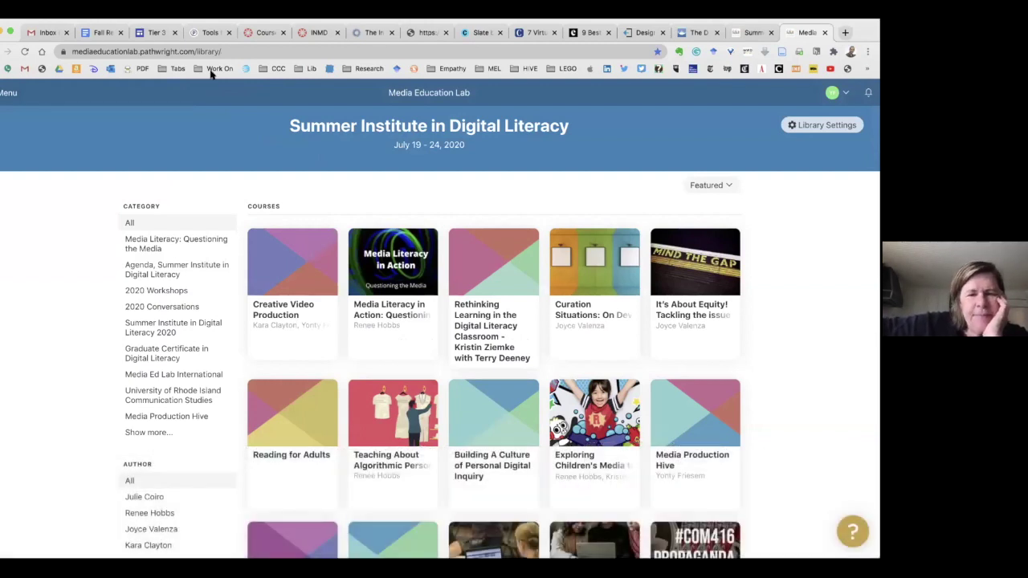
{"action": "left_click", "coordinate": [585, 429]}
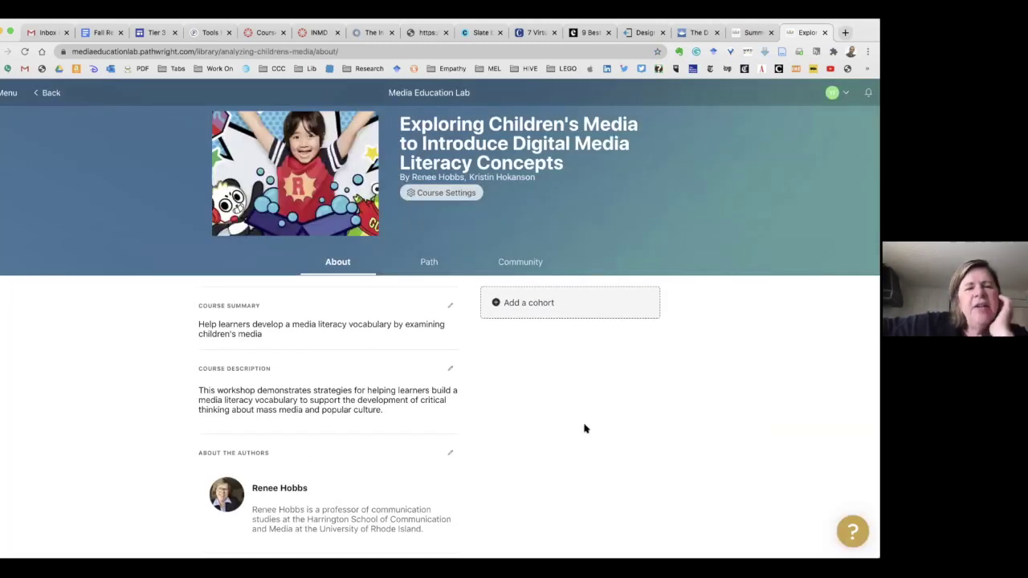
On the Path, expand Anytime Workshop and Real-Time Workshop, then open the Real-Time Workshop attend step
{"action": "left_click", "coordinate": [428, 262]}
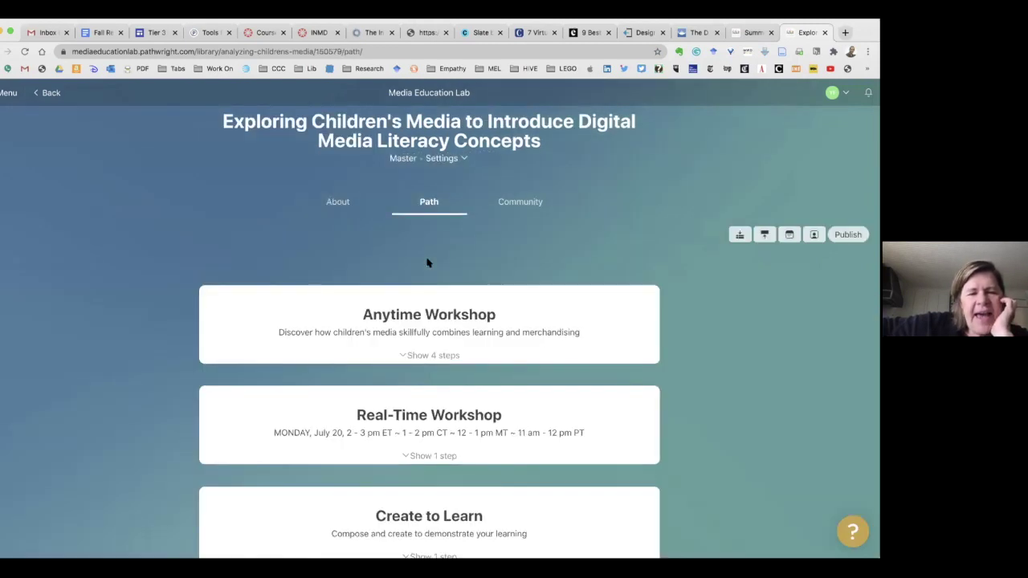
{"action": "scroll", "coordinate": [424, 291], "scroll_direction": "down", "scroll_amount": 3}
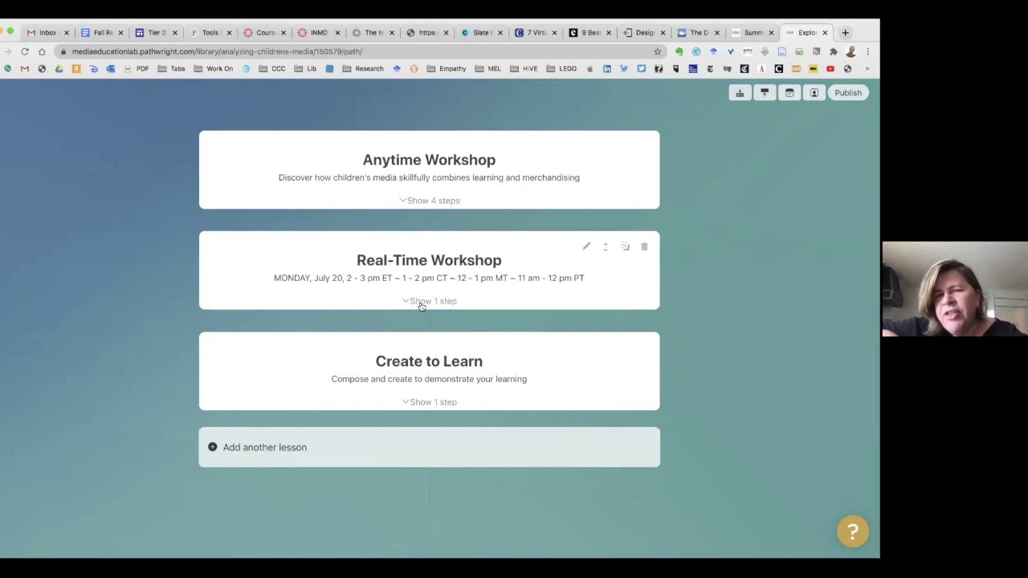
{"action": "left_click", "coordinate": [430, 200]}
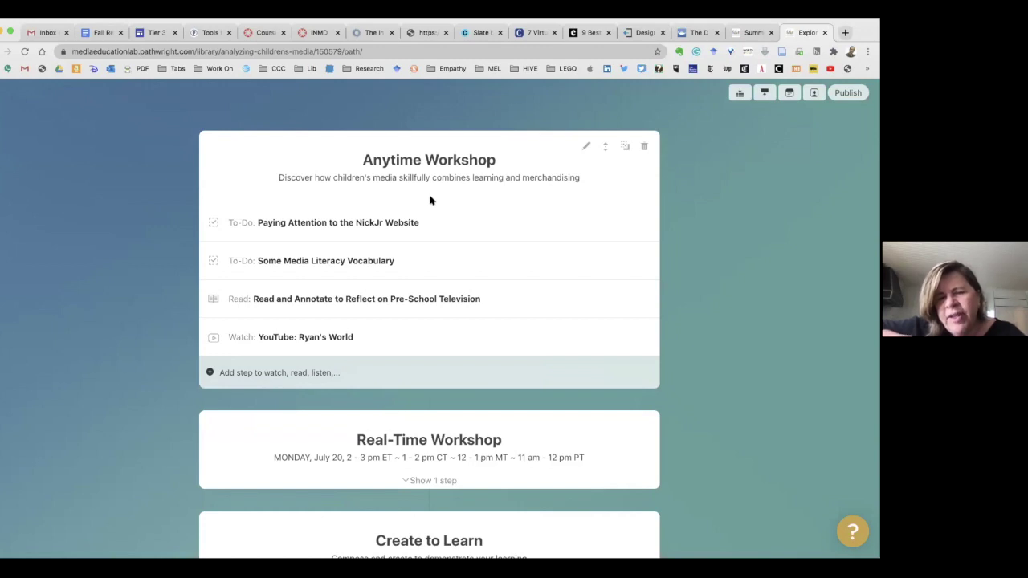
{"action": "left_click", "coordinate": [441, 487]}
{"action": "scroll", "coordinate": [441, 488], "scroll_direction": "down", "scroll_amount": 3}
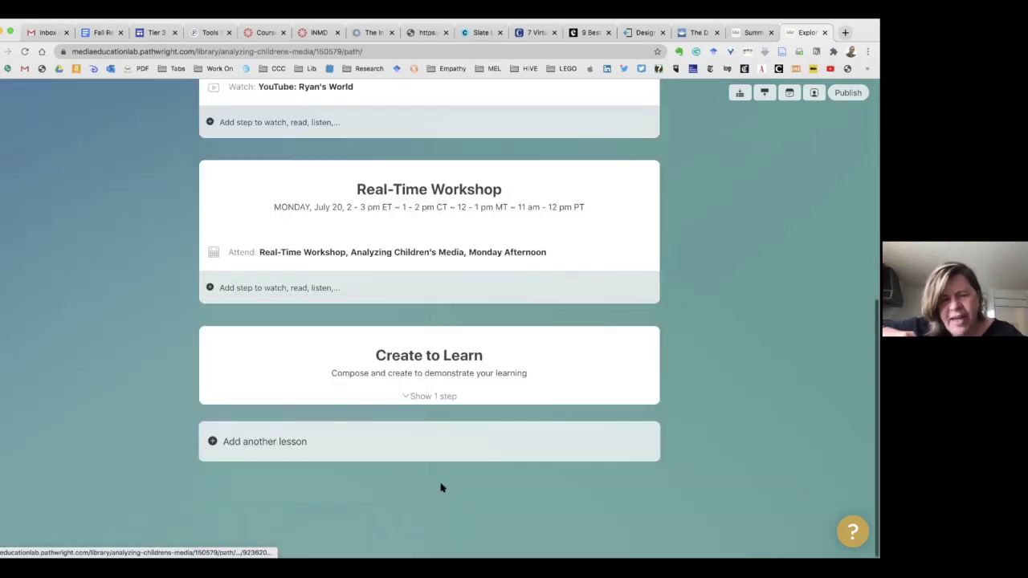
{"action": "left_click", "coordinate": [359, 259]}
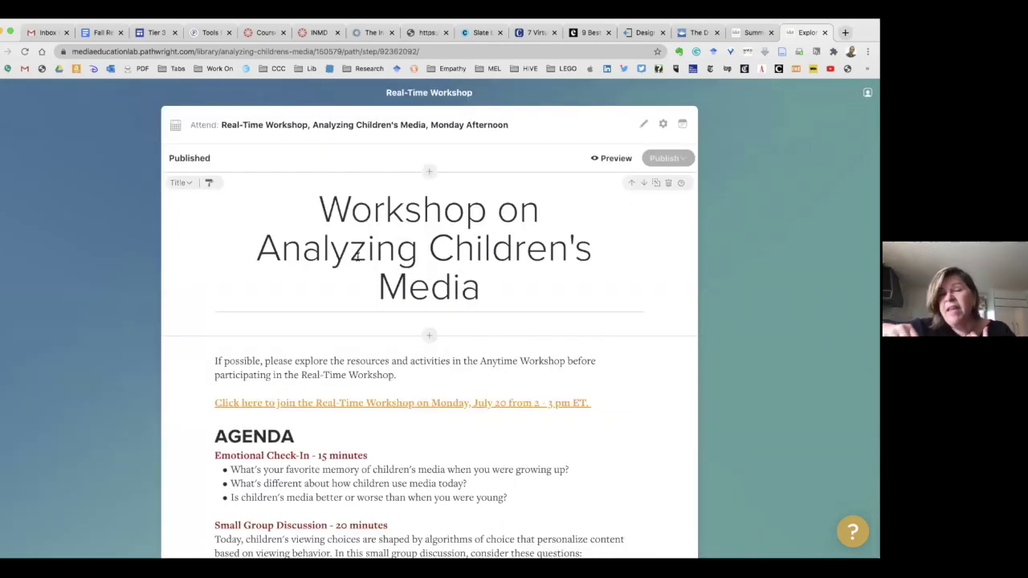
{"action": "scroll", "coordinate": [358, 255], "scroll_direction": "down", "scroll_amount": 5}
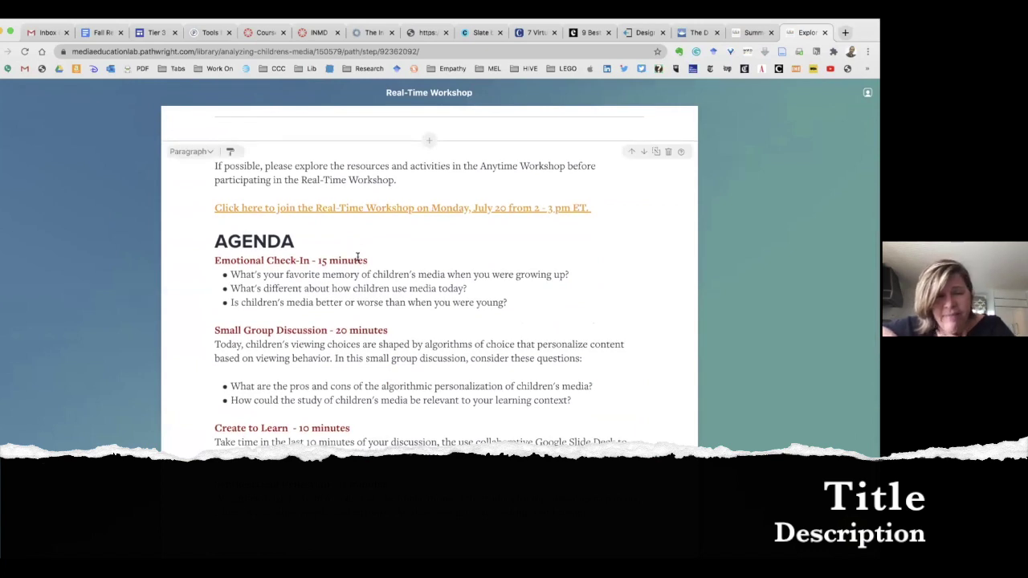
{"action": "scroll", "coordinate": [358, 257], "scroll_direction": "down", "scroll_amount": 3}
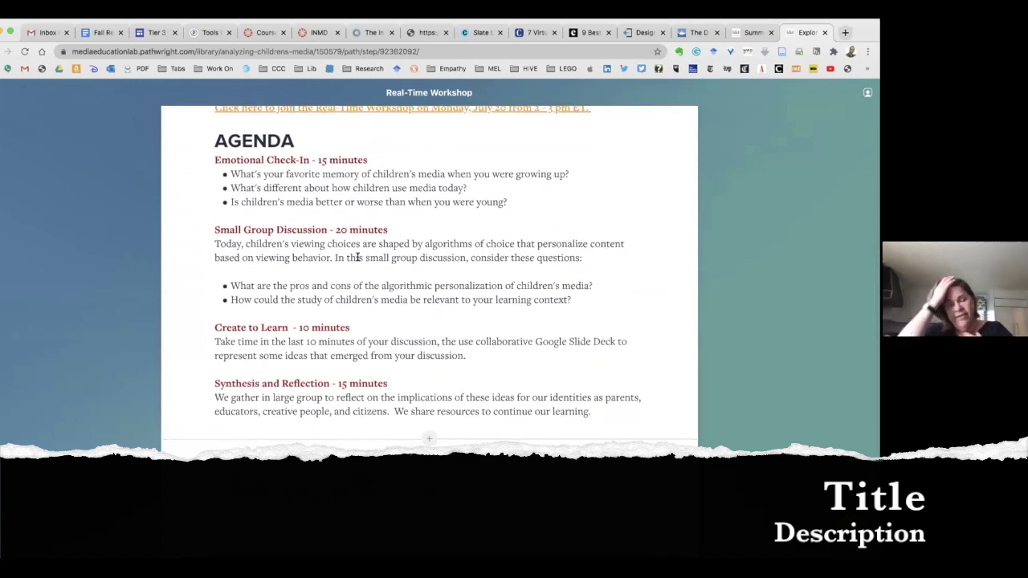
{"action": "scroll", "coordinate": [358, 257], "scroll_direction": "down", "scroll_amount": 5}
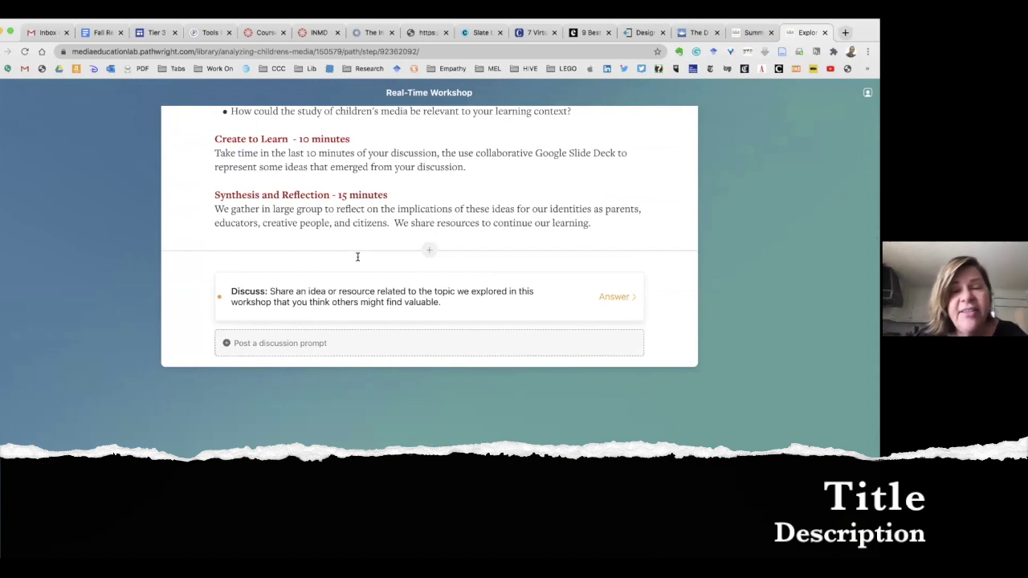
{"action": "scroll", "coordinate": [357, 257], "scroll_direction": "up", "scroll_amount": 10}
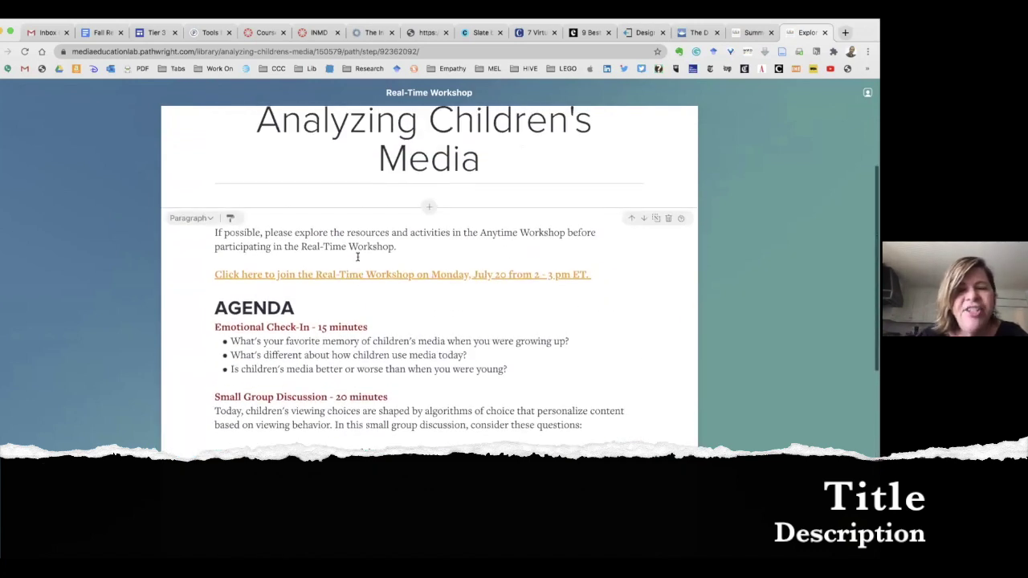
{"action": "scroll", "coordinate": [358, 257], "scroll_direction": "up", "scroll_amount": 3}
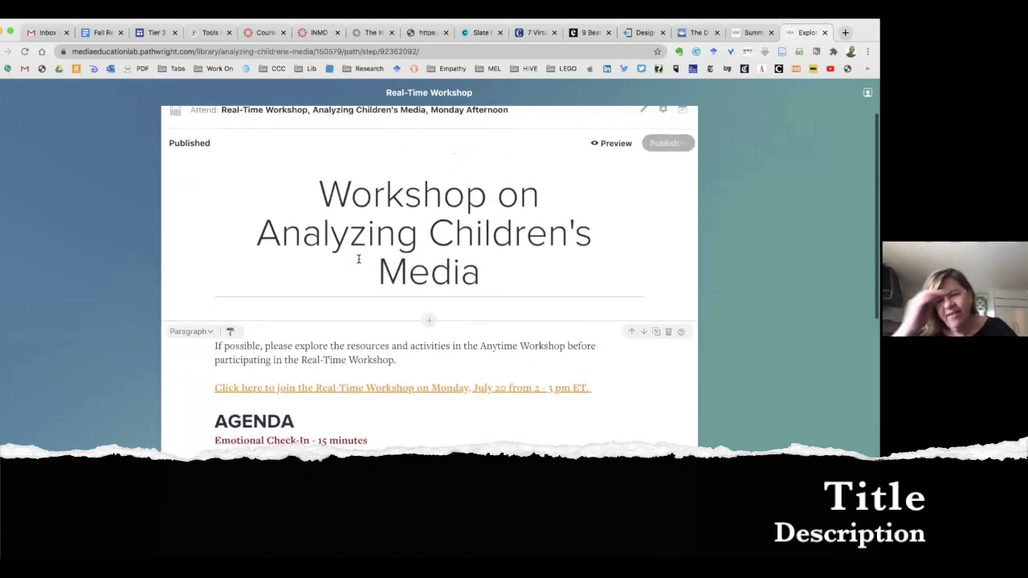
{"action": "scroll", "coordinate": [358, 258], "scroll_direction": "down", "scroll_amount": 1}
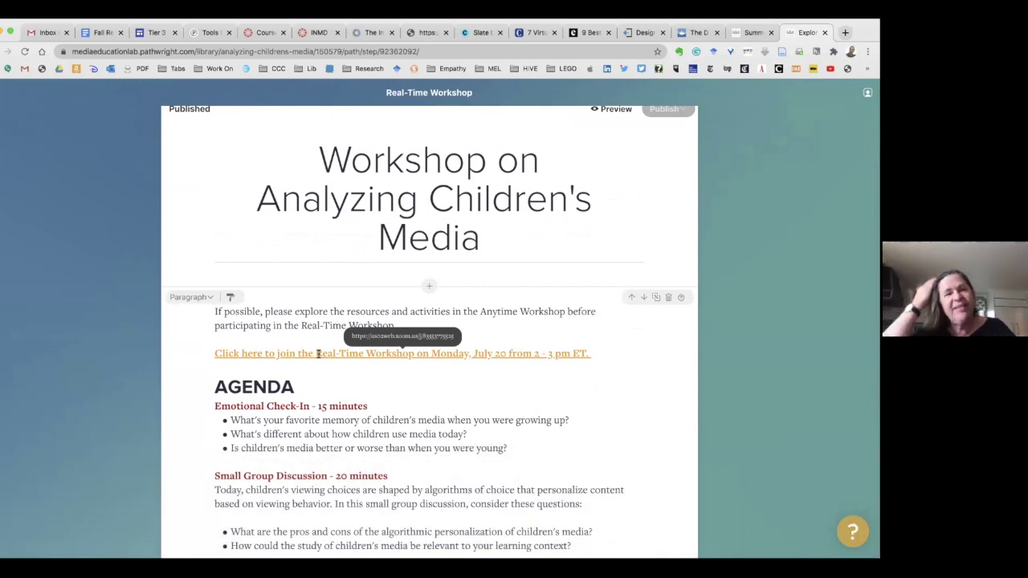
{"action": "scroll", "coordinate": [318, 354], "scroll_direction": "down", "scroll_amount": 10}
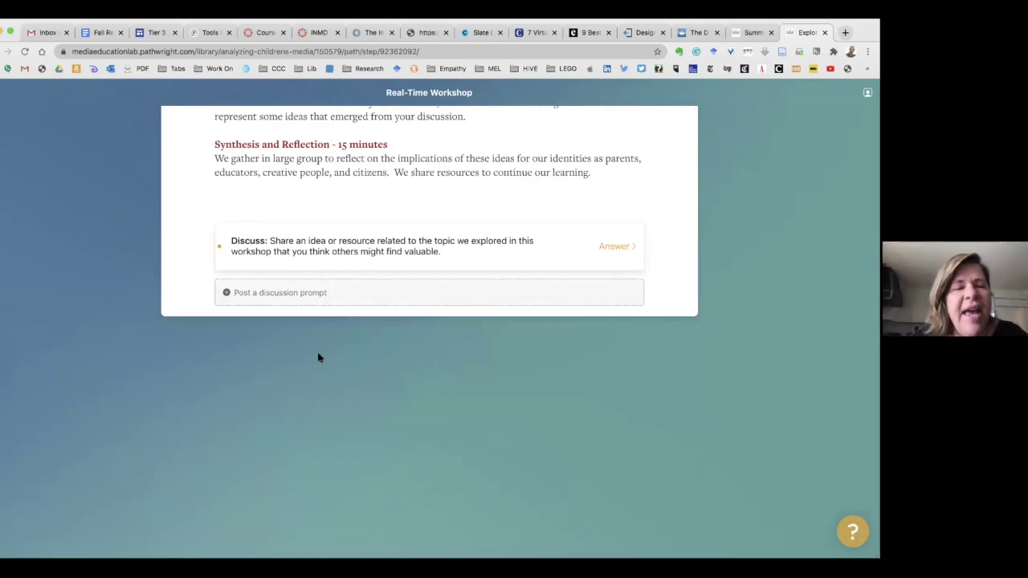
{"action": "scroll", "coordinate": [318, 356], "scroll_direction": "up", "scroll_amount": 10}
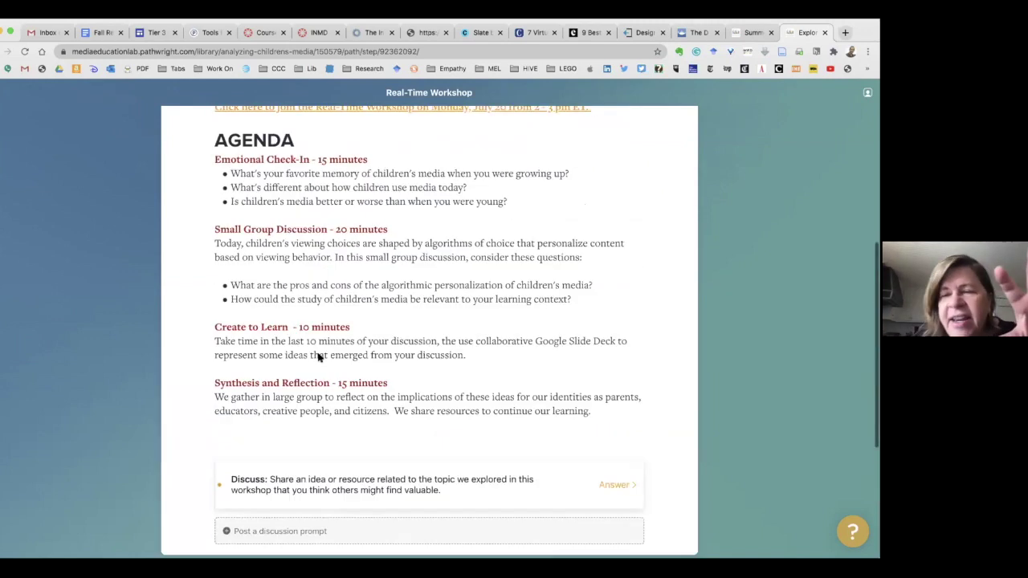
{"action": "scroll", "coordinate": [318, 355], "scroll_direction": "up", "scroll_amount": 2}
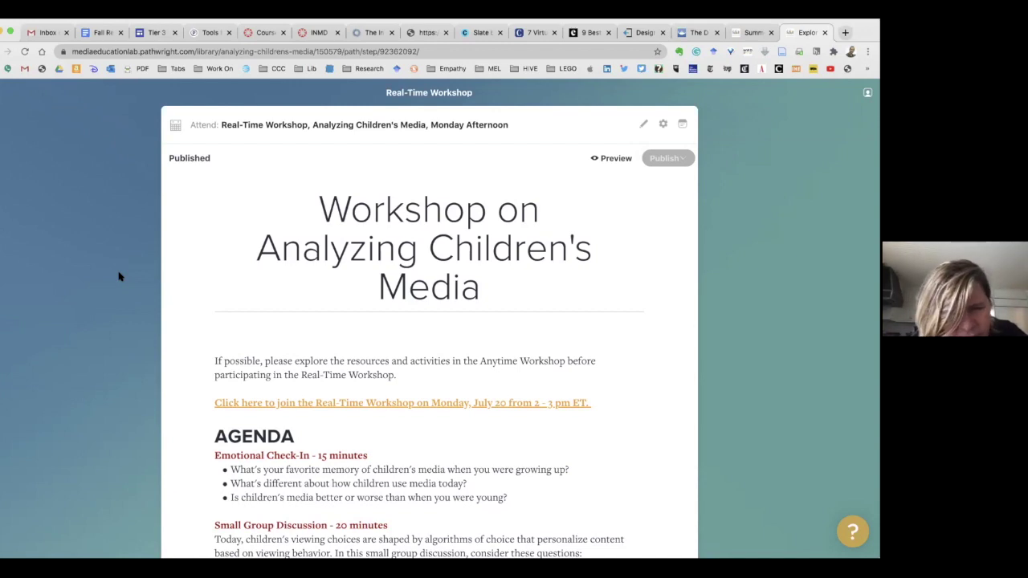
{"action": "scroll", "coordinate": [119, 277], "scroll_direction": "down", "scroll_amount": 5}
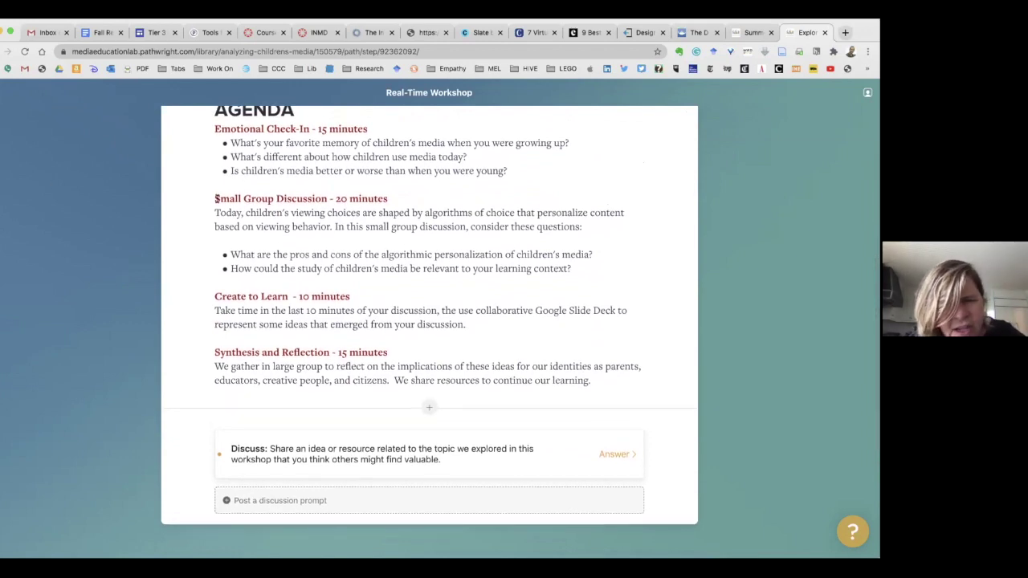
{"action": "left_click_drag", "start_coordinate": [215, 311], "coordinate": [495, 324]}
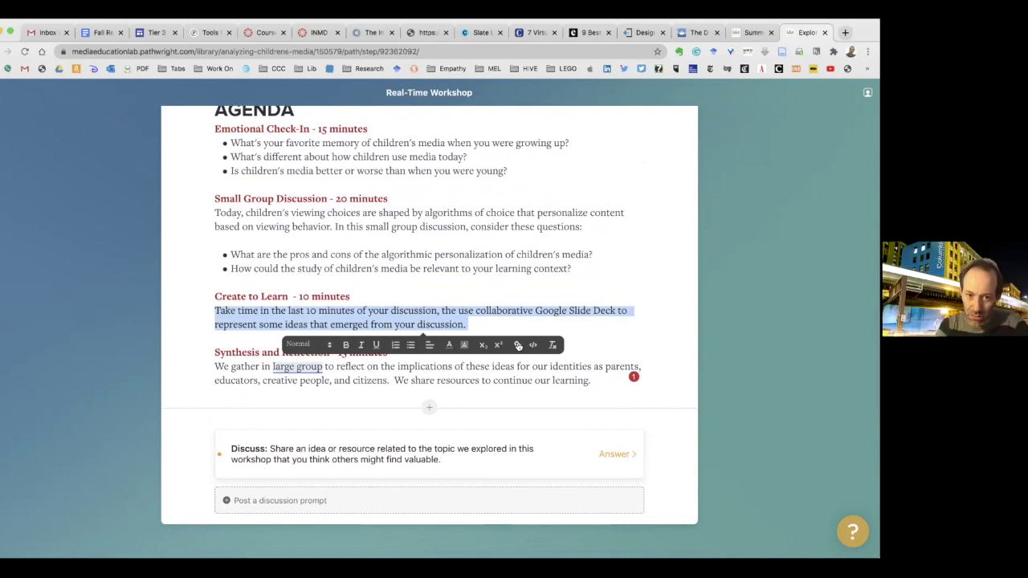
{"action": "left_click_drag", "start_coordinate": [535, 310], "coordinate": [615, 311]}
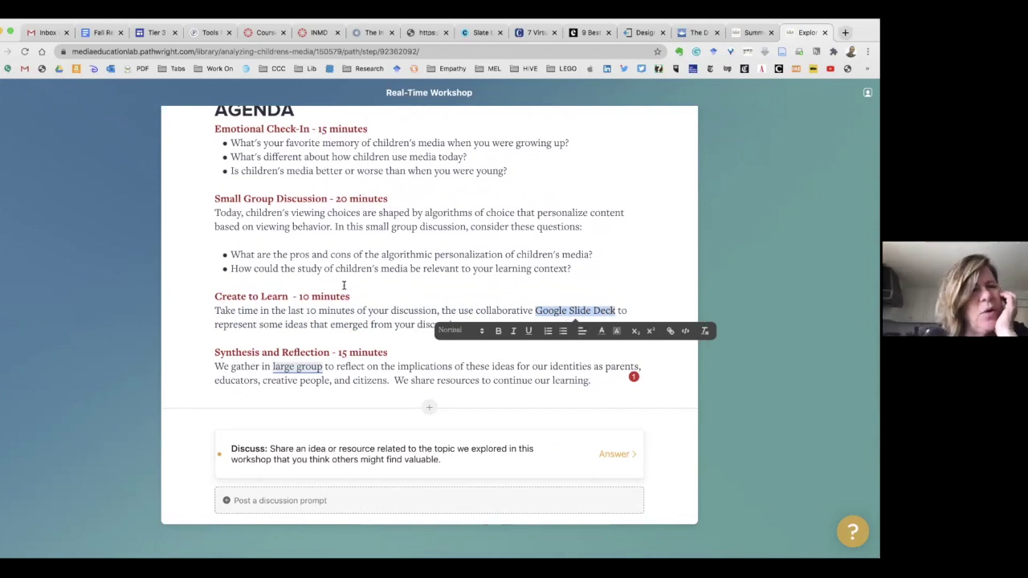
{"action": "scroll", "coordinate": [343, 285], "scroll_direction": "up", "scroll_amount": 5}
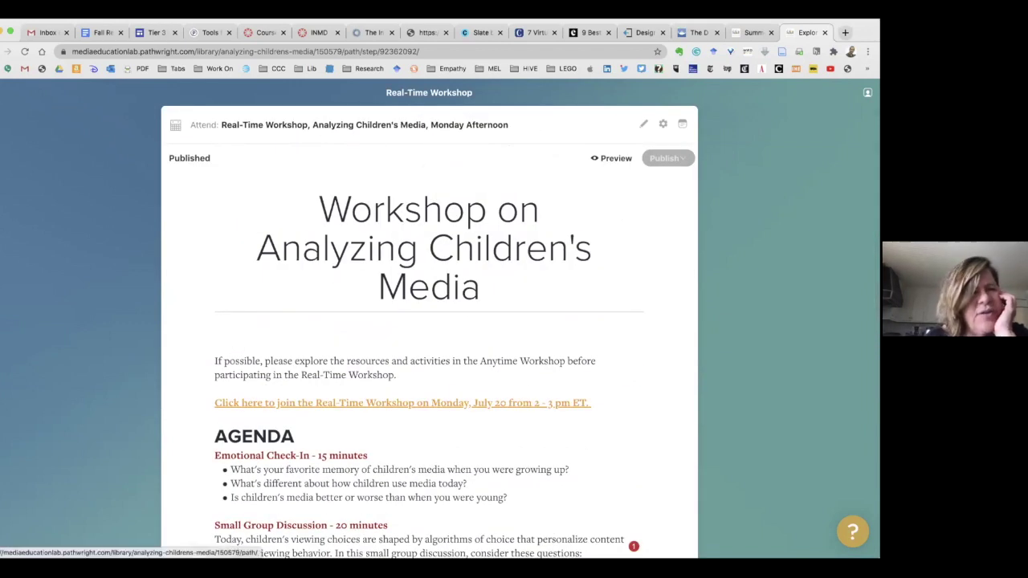
{"action": "right_click", "coordinate": [3, 91]}
In a new tab, open the Create 1 or More Google Slides to Represent Key Ideas step
{"action": "left_click", "coordinate": [7, 98]}
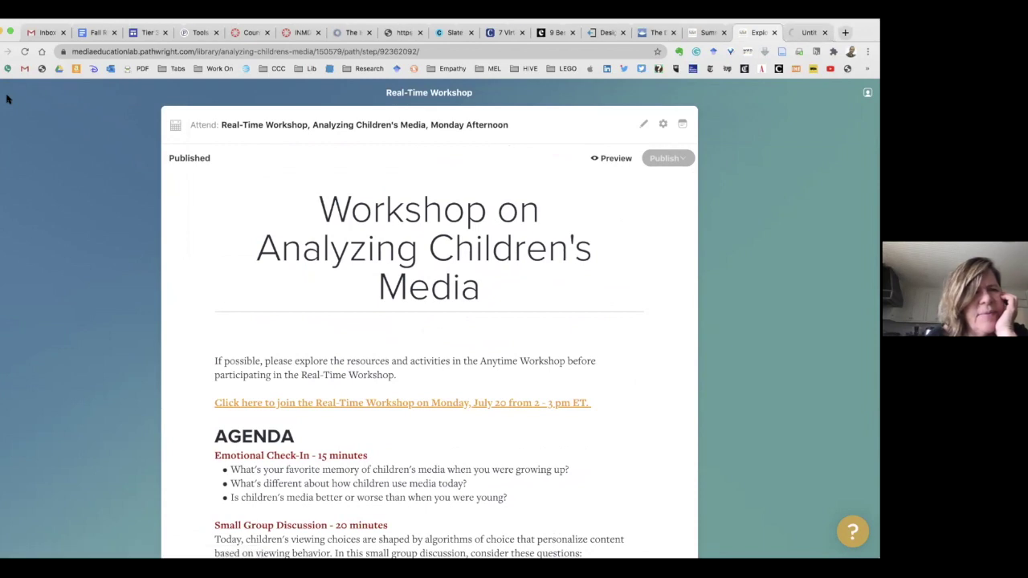
{"action": "left_click", "coordinate": [806, 33]}
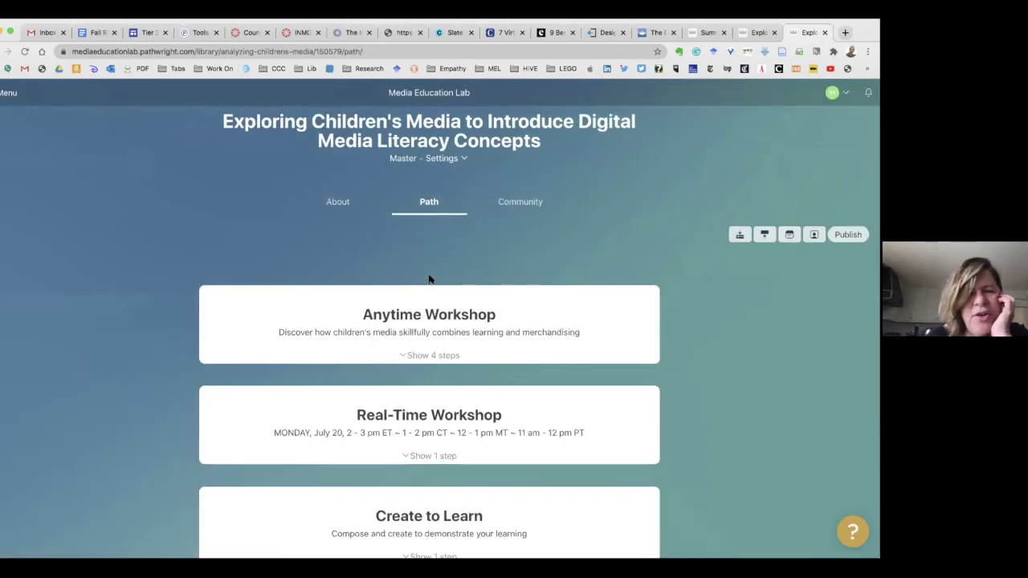
{"action": "scroll", "coordinate": [429, 279], "scroll_direction": "down", "scroll_amount": 2}
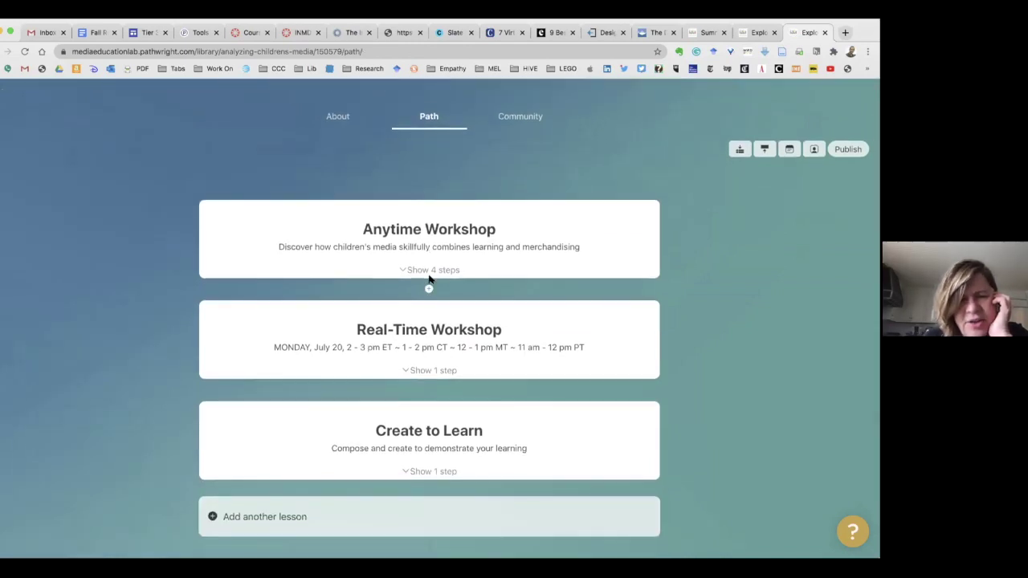
{"action": "left_click", "coordinate": [410, 473]}
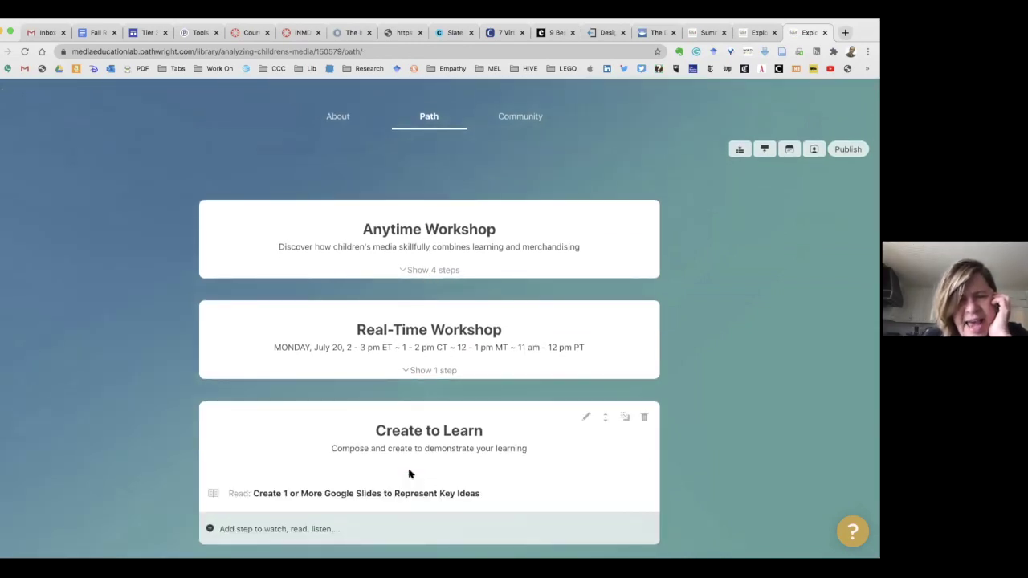
{"action": "scroll", "coordinate": [410, 472], "scroll_direction": "down", "scroll_amount": 3}
{"action": "left_click", "coordinate": [391, 355]}
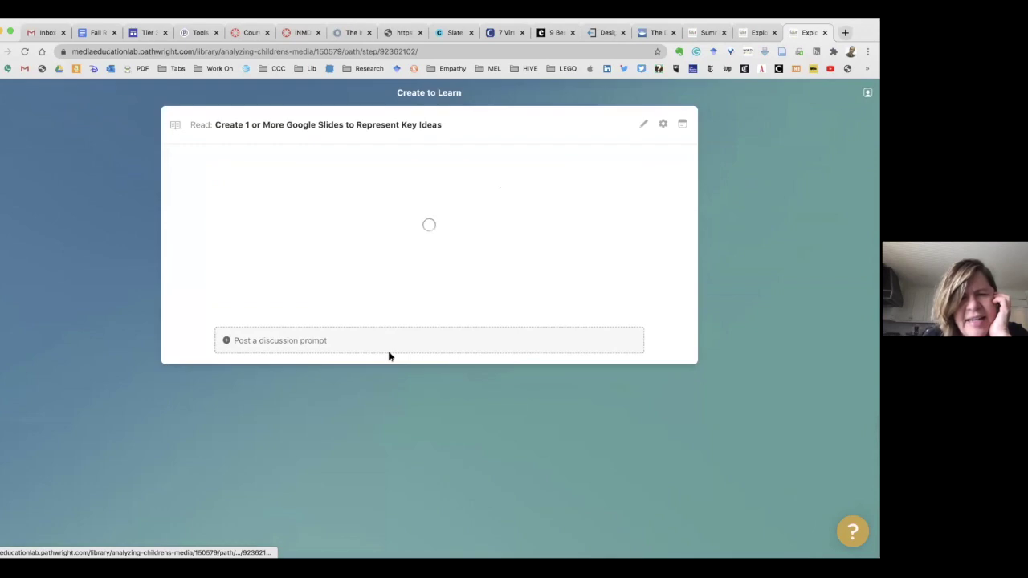
Preview the step as a learner and open its collaborative Google Slides deck link
{"action": "mouse_move", "coordinate": [351, 253]}
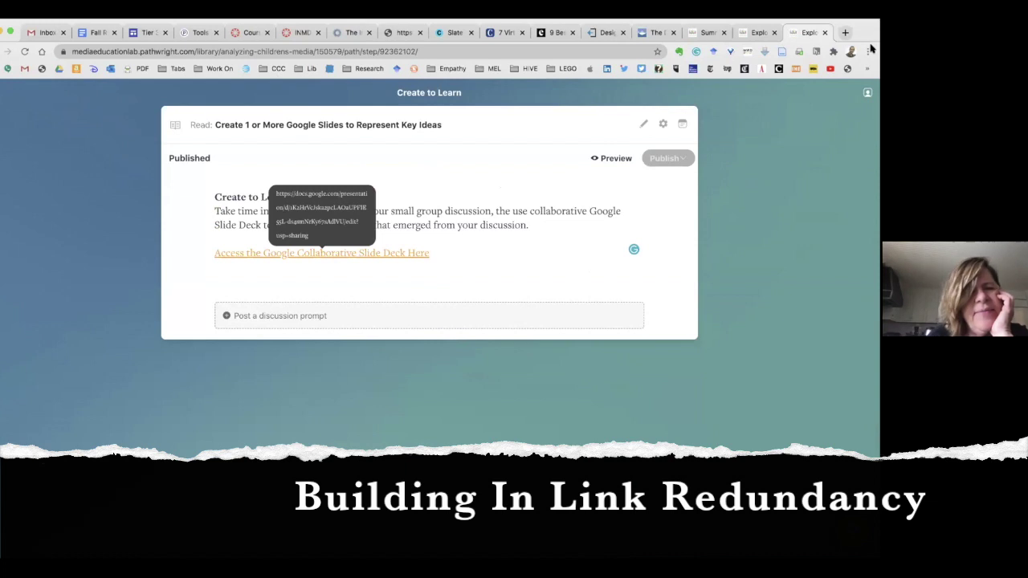
{"action": "left_click", "coordinate": [861, 95]}
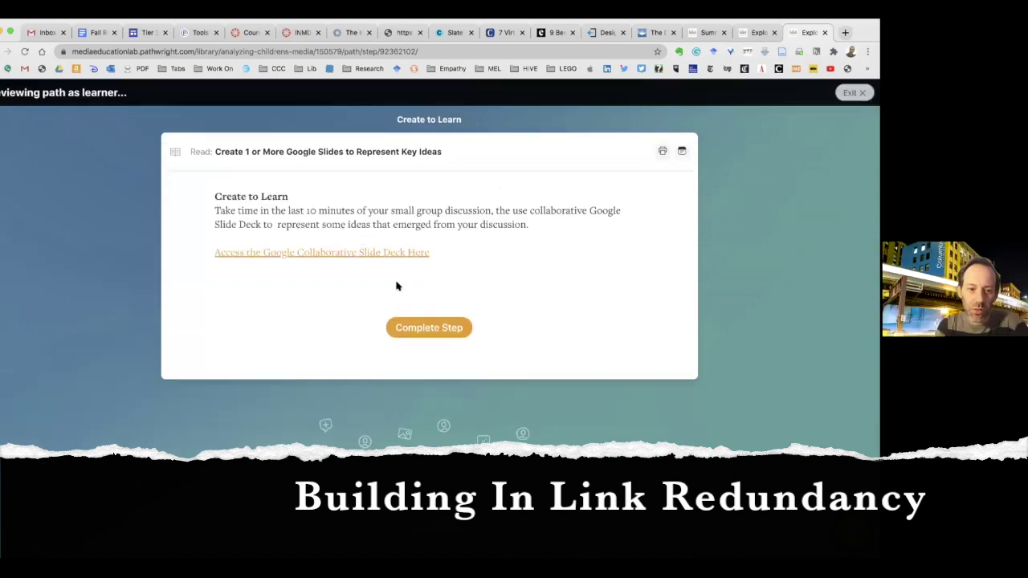
{"action": "left_click", "coordinate": [352, 254]}
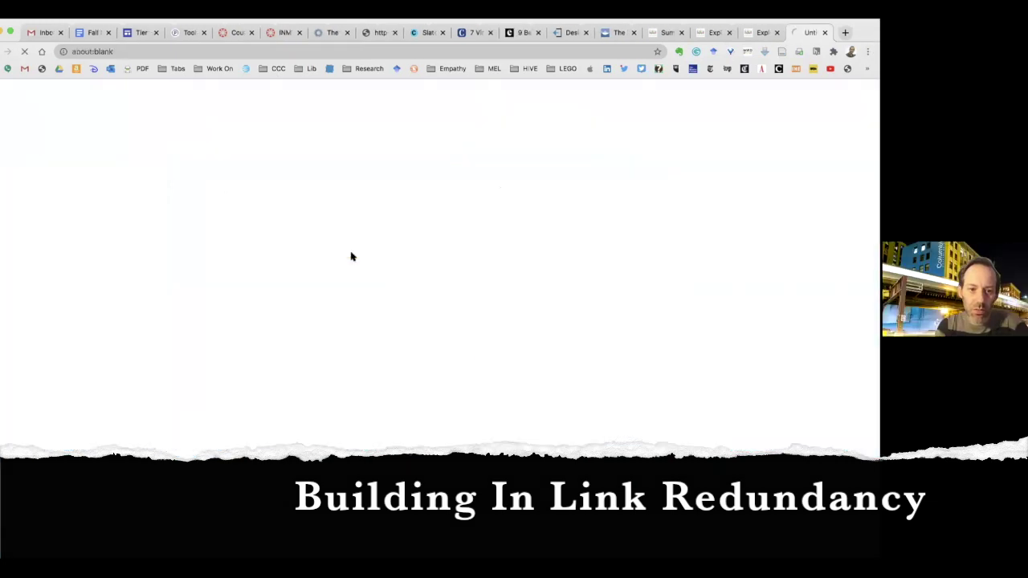
Copy the Analyzing Children's Media deck's web address from the address bar
{"action": "left_click", "coordinate": [122, 52]}
{"action": "right_click", "coordinate": [122, 53]}
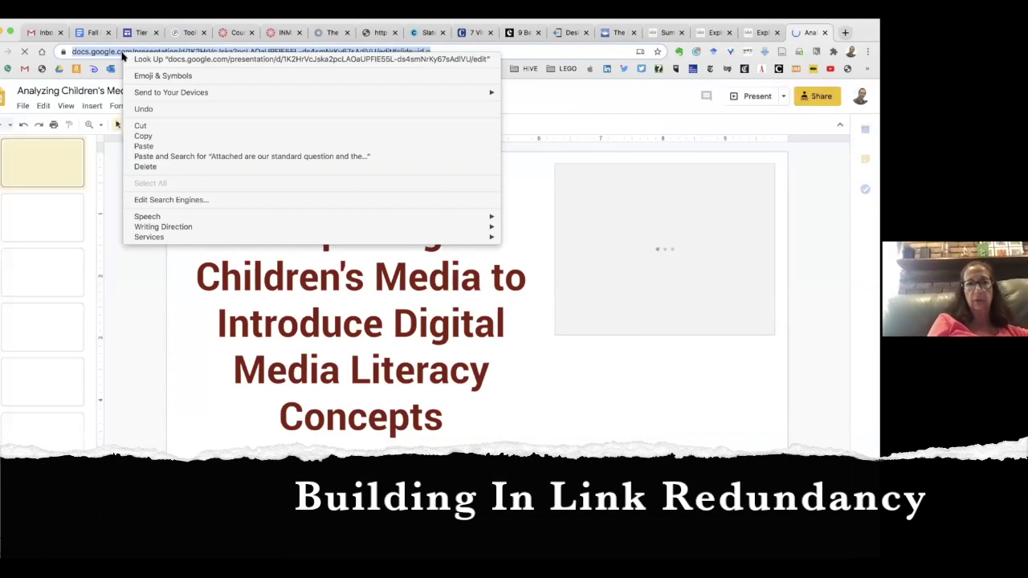
{"action": "left_click", "coordinate": [167, 303]}
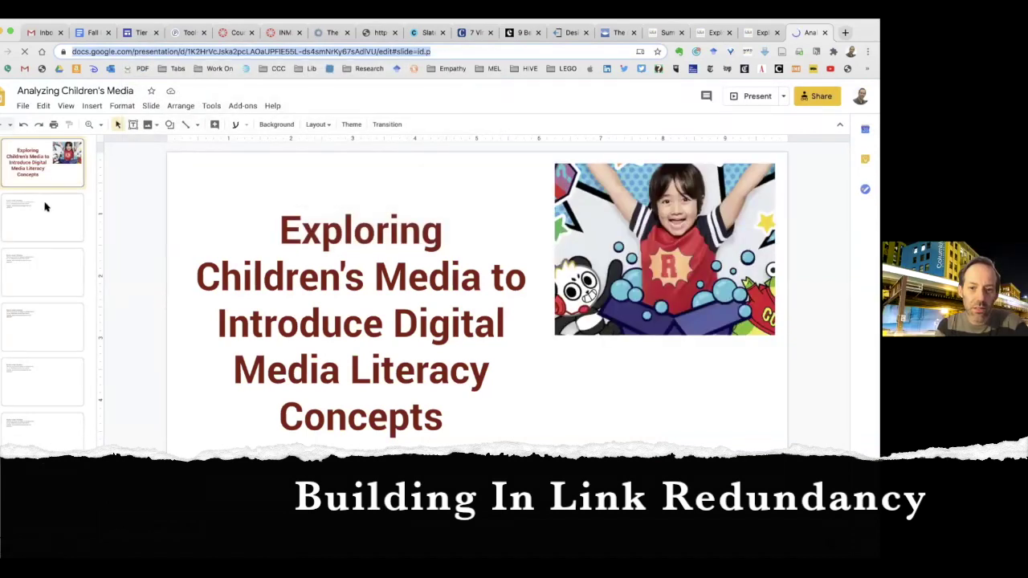
{"action": "right_click", "coordinate": [257, 51]}
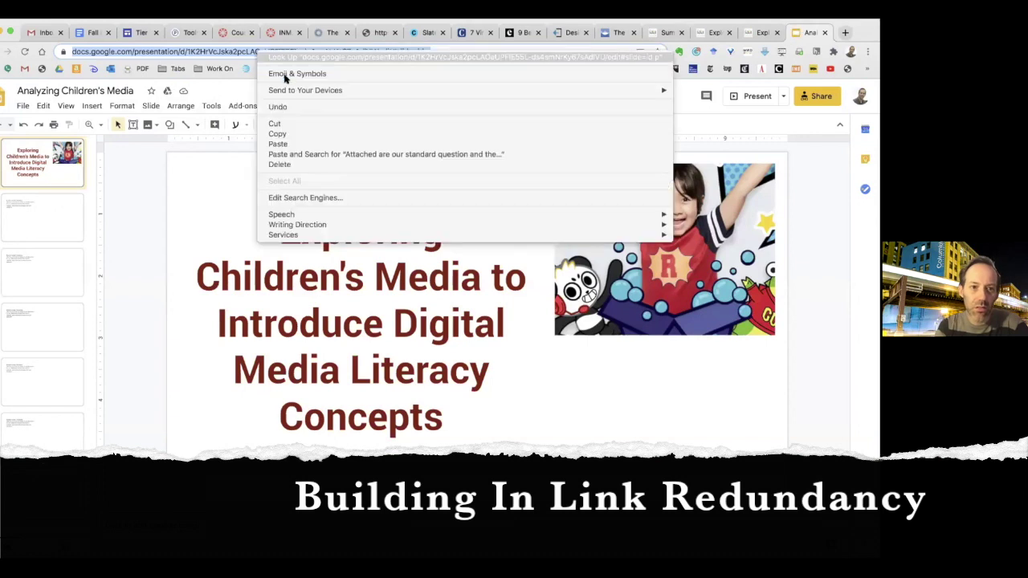
{"action": "left_click", "coordinate": [286, 135]}
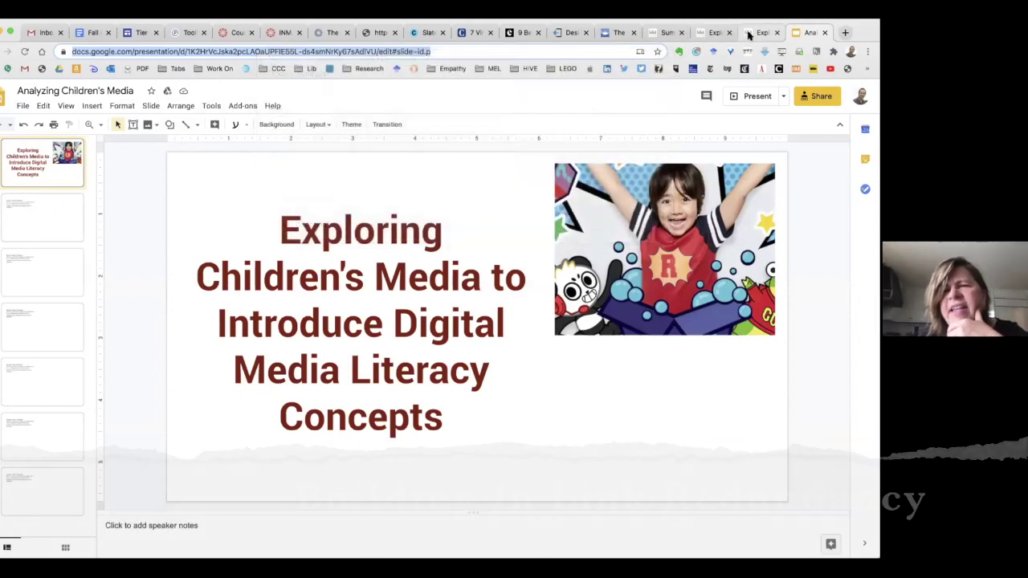
Copy the deck's shareable link from Share and return to the Pathwright tabs
{"action": "left_click", "coordinate": [804, 96]}
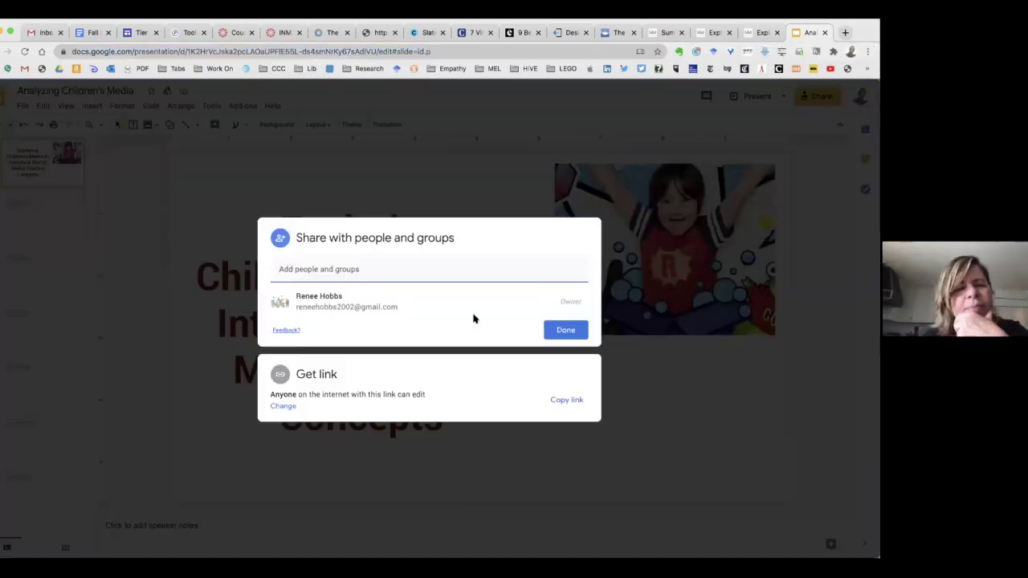
{"action": "left_click", "coordinate": [562, 400]}
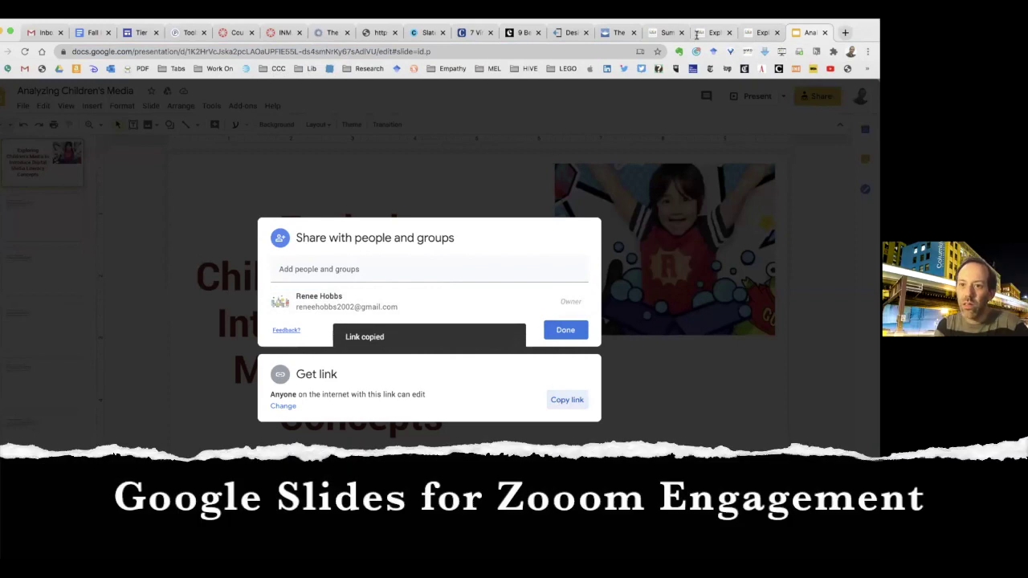
{"action": "left_click", "coordinate": [715, 32]}
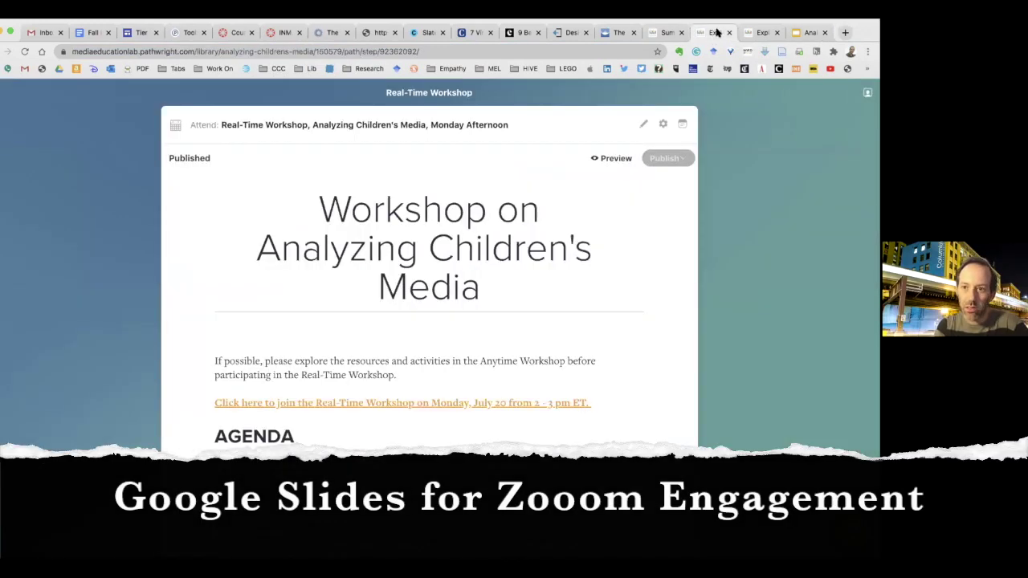
{"action": "left_click", "coordinate": [751, 34]}
Link the words 'Google Slide Deck' in the Create to Learn agenda item to the pasted Slides share URL
{"action": "left_click", "coordinate": [713, 33]}
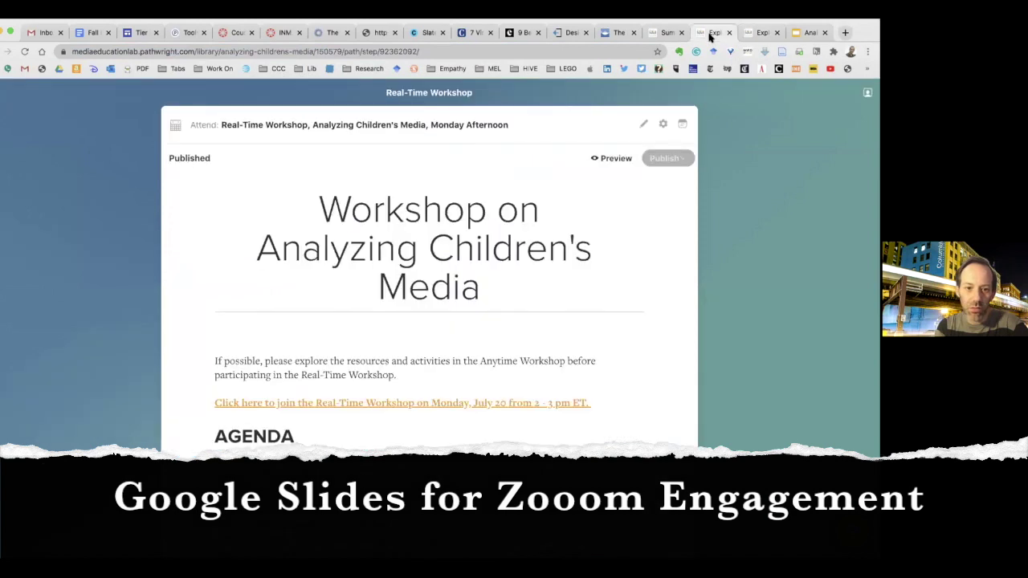
{"action": "scroll", "coordinate": [466, 346], "scroll_direction": "down", "scroll_amount": 10}
{"action": "scroll", "coordinate": [447, 362], "scroll_direction": "up", "scroll_amount": 1}
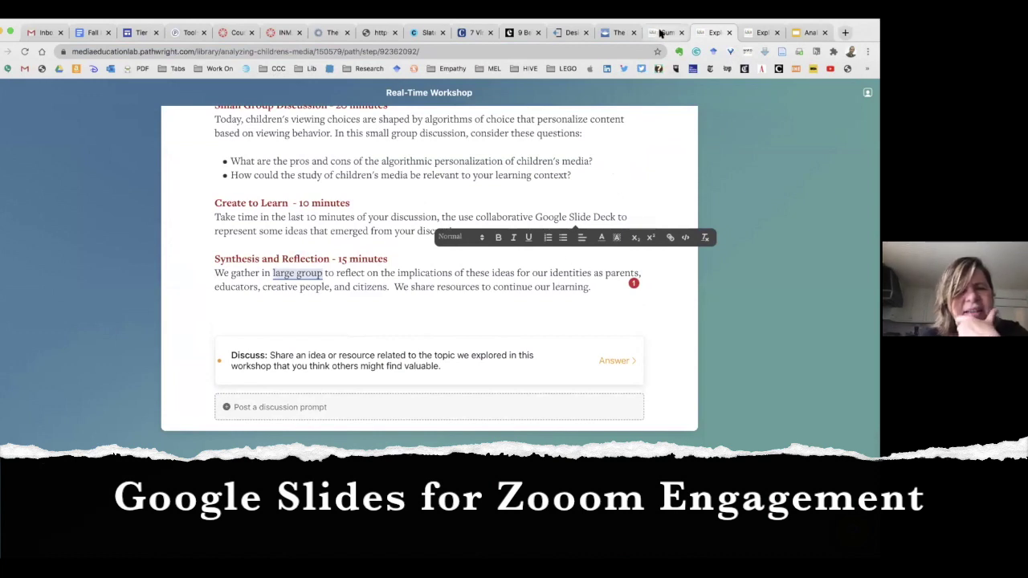
{"action": "left_click", "coordinate": [540, 217]}
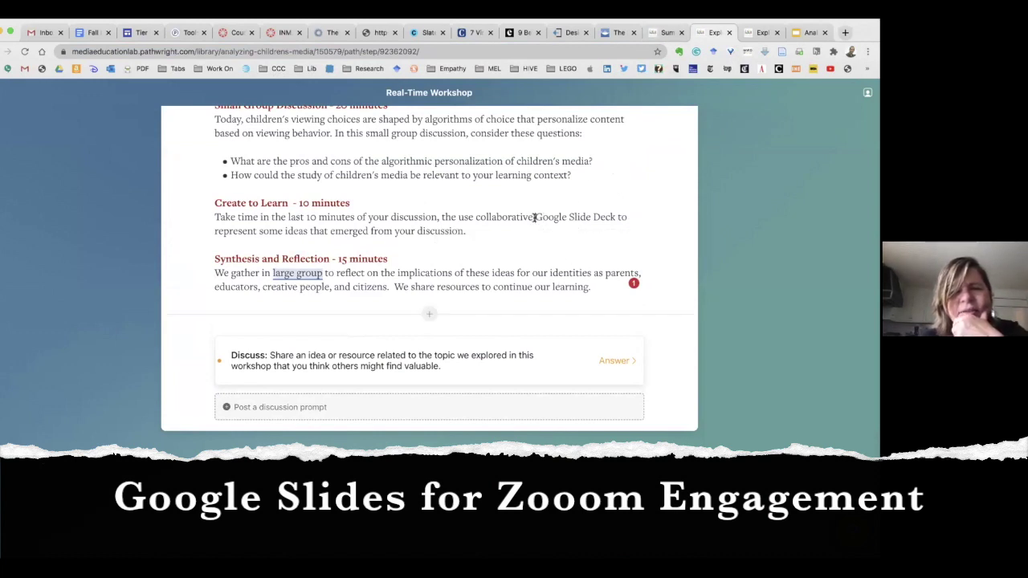
{"action": "left_click_drag", "start_coordinate": [534, 217], "coordinate": [616, 217]}
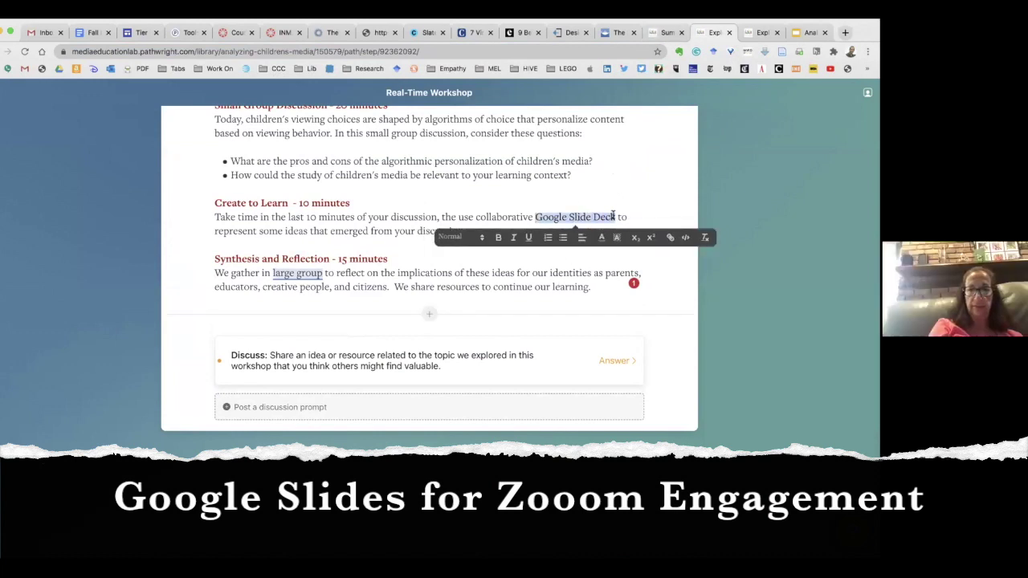
{"action": "left_click", "coordinate": [671, 238]}
{"action": "key", "text": "super+v"}
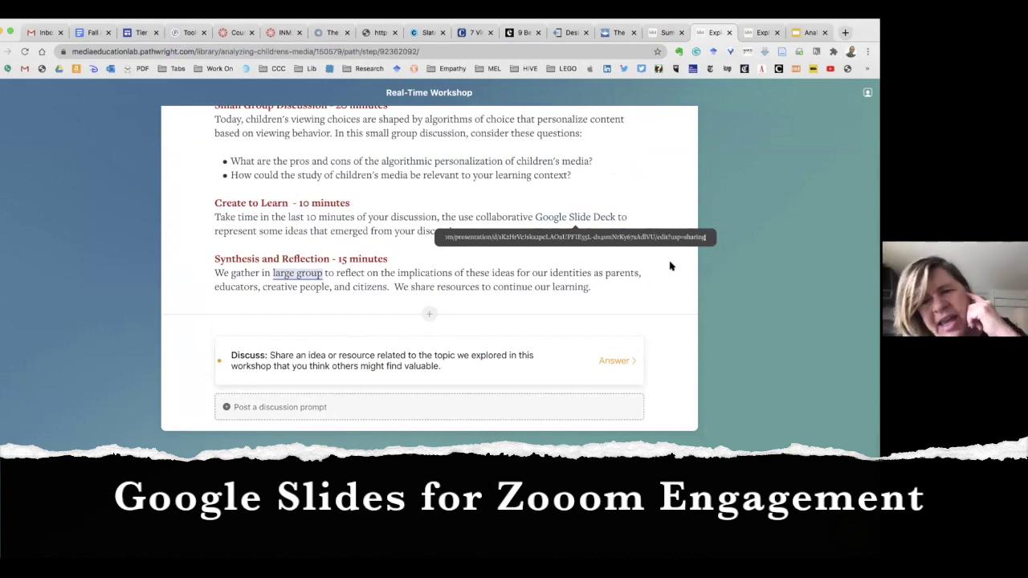
{"action": "key", "text": "Return"}
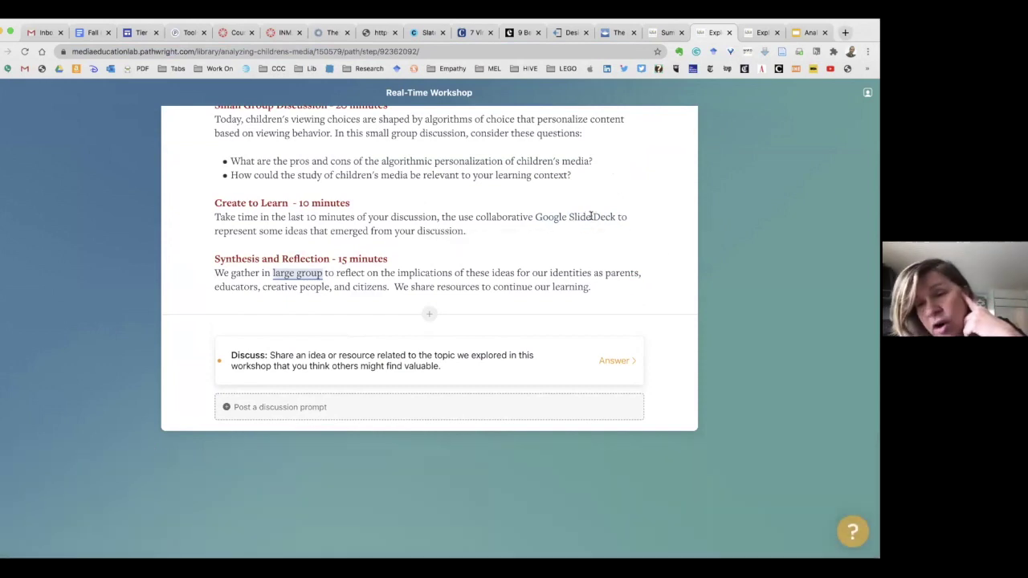
Review the newly linked agenda text and deselect 'Google Slide Deck'
{"action": "scroll", "coordinate": [530, 213], "scroll_direction": "up", "scroll_amount": 3}
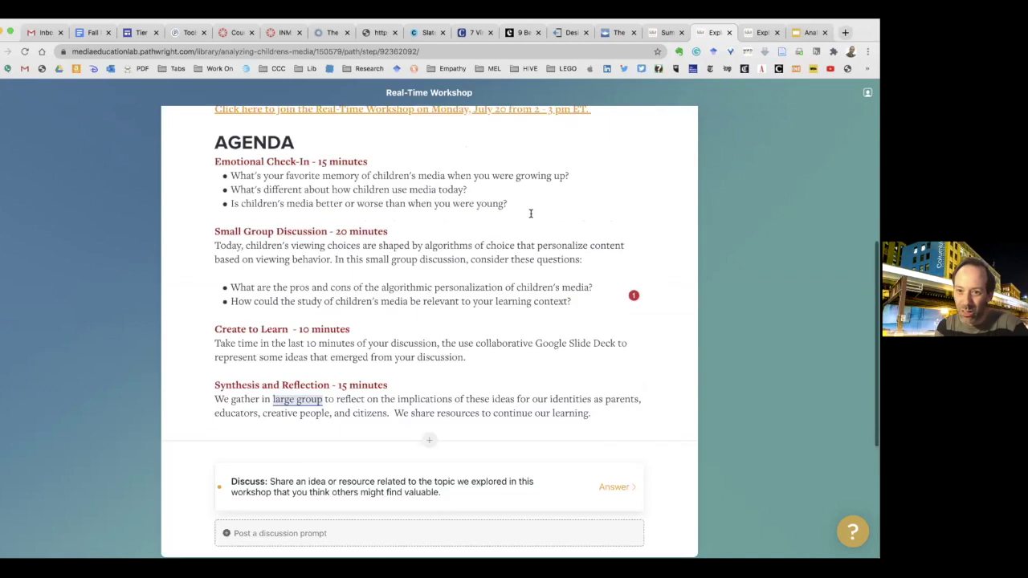
{"action": "scroll", "coordinate": [530, 213], "scroll_direction": "up", "scroll_amount": 3}
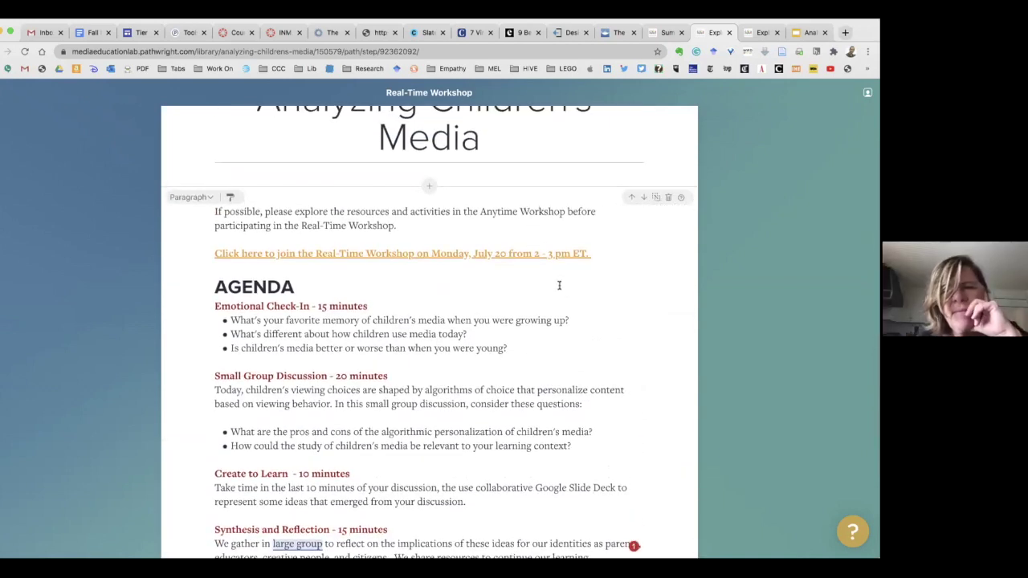
{"action": "scroll", "coordinate": [552, 289], "scroll_direction": "down", "scroll_amount": 4}
{"action": "scroll", "coordinate": [553, 289], "scroll_direction": "up", "scroll_amount": 1}
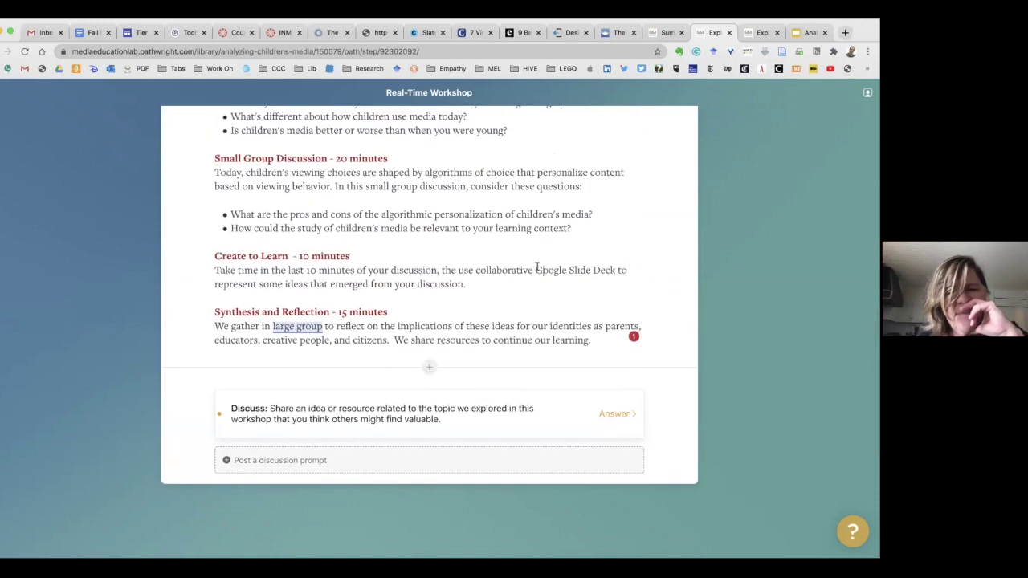
{"action": "left_click_drag", "start_coordinate": [535, 270], "coordinate": [616, 271]}
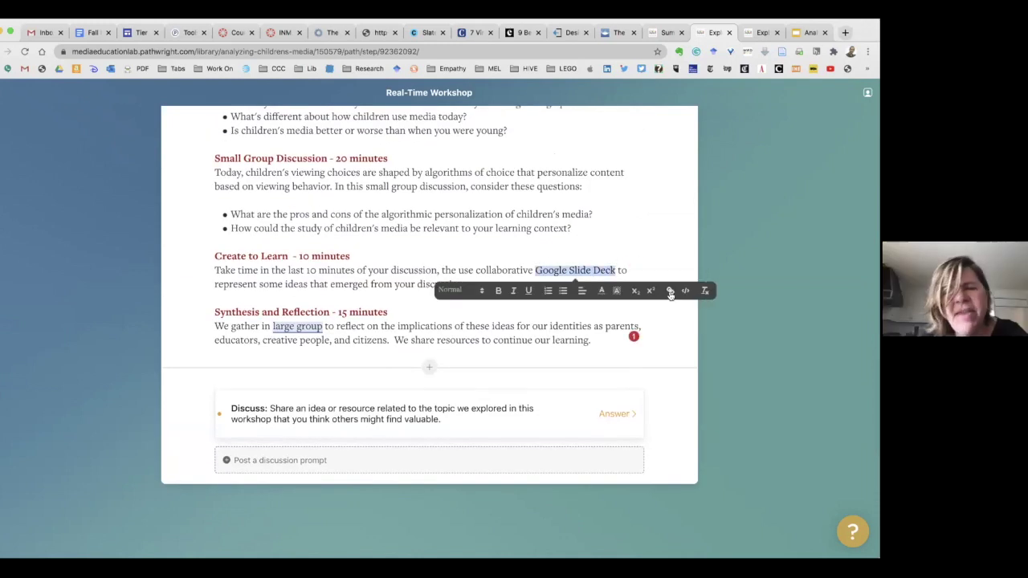
{"action": "left_click", "coordinate": [473, 215]}
{"action": "scroll", "coordinate": [473, 214], "scroll_direction": "up", "scroll_amount": 5}
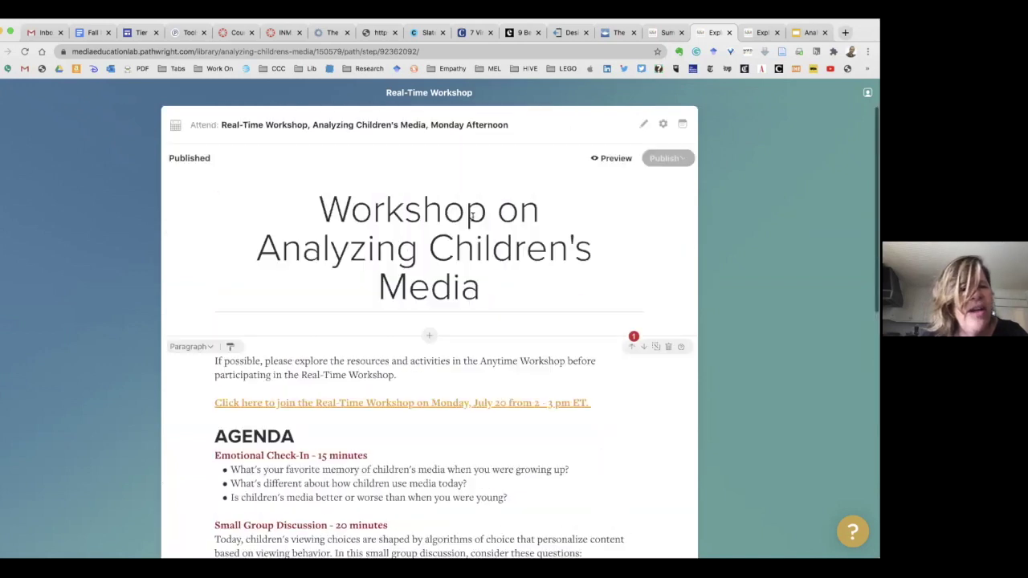
Reselect 'Google Slide Deck' and reconfirm its Google Slides hyperlink address
{"action": "left_click", "coordinate": [644, 125]}
{"action": "scroll", "coordinate": [541, 353], "scroll_direction": "down", "scroll_amount": 10}
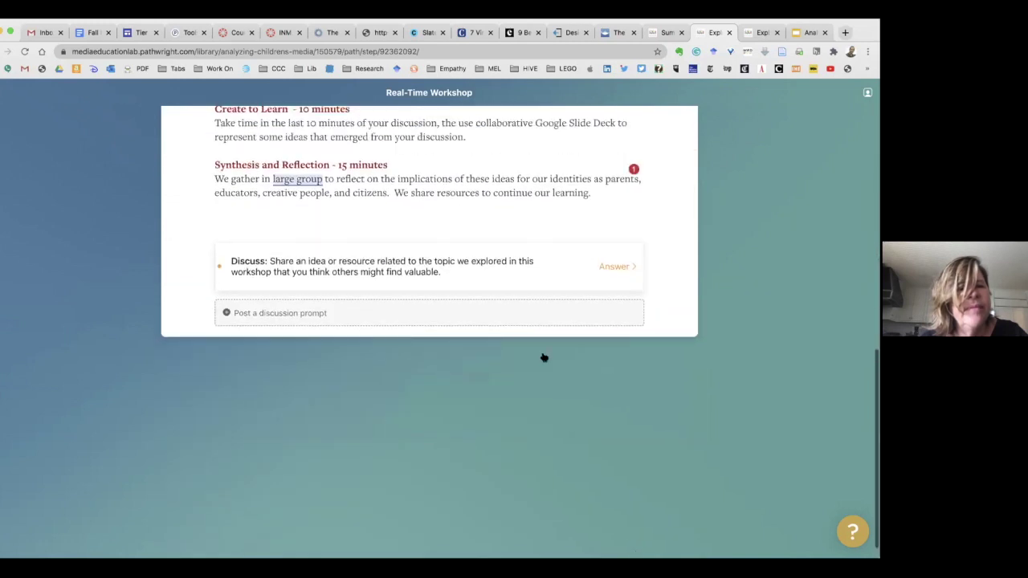
{"action": "left_click_drag", "start_coordinate": [535, 218], "coordinate": [615, 217]}
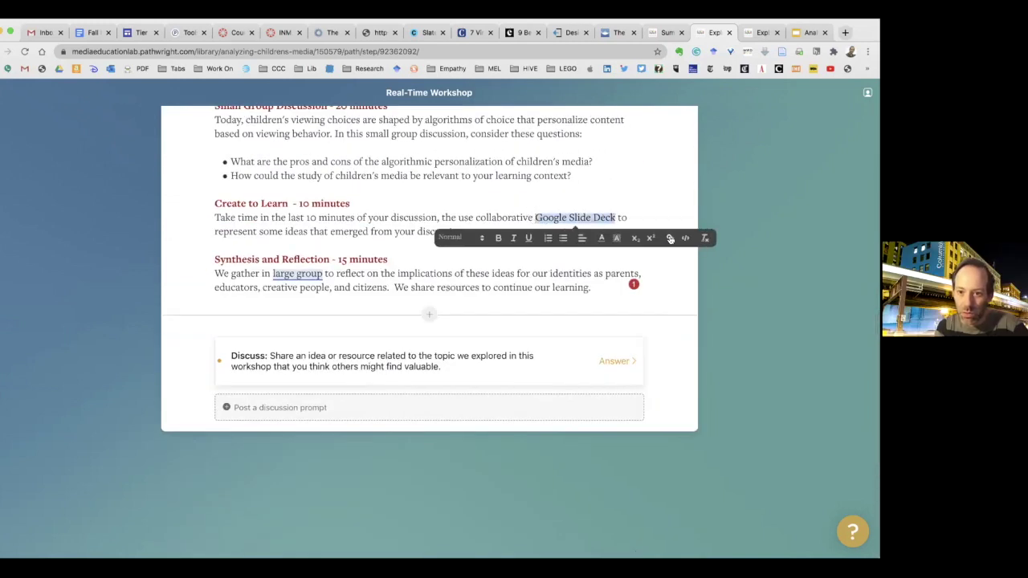
{"action": "left_click", "coordinate": [671, 238]}
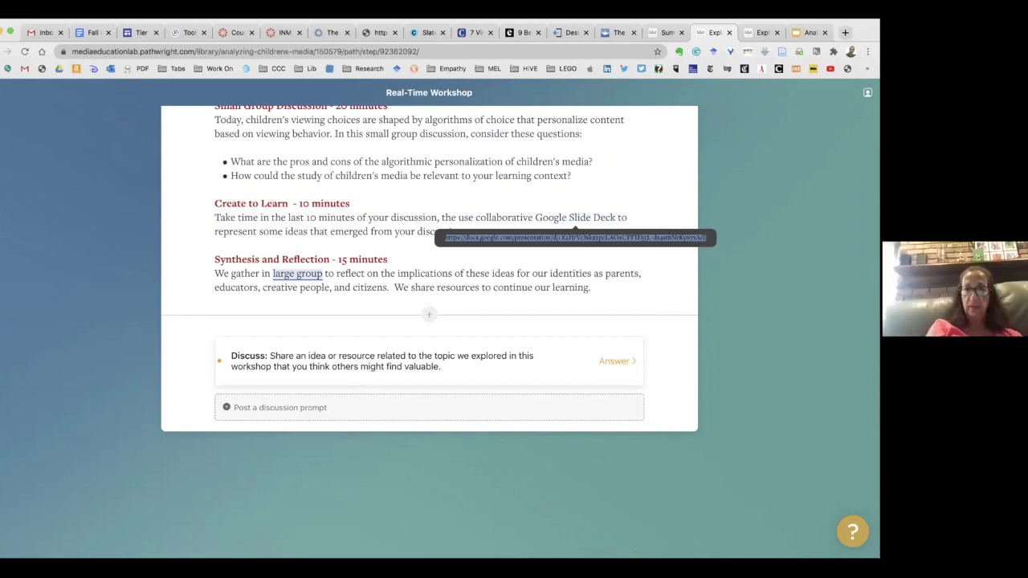
{"action": "key", "text": "Return"}
{"action": "left_click", "coordinate": [538, 252]}
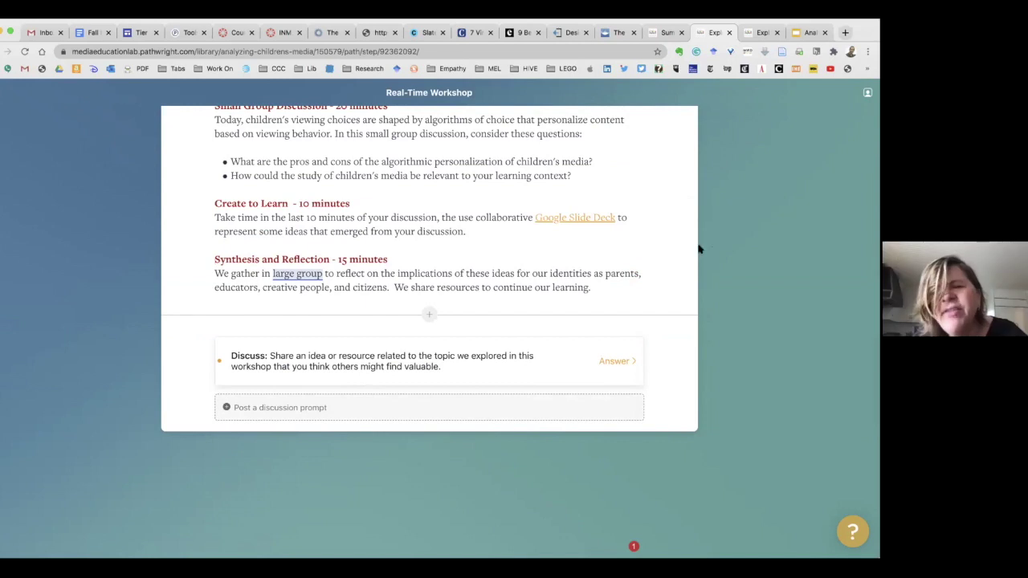
{"action": "scroll", "coordinate": [654, 274], "scroll_direction": "up", "scroll_amount": 10}
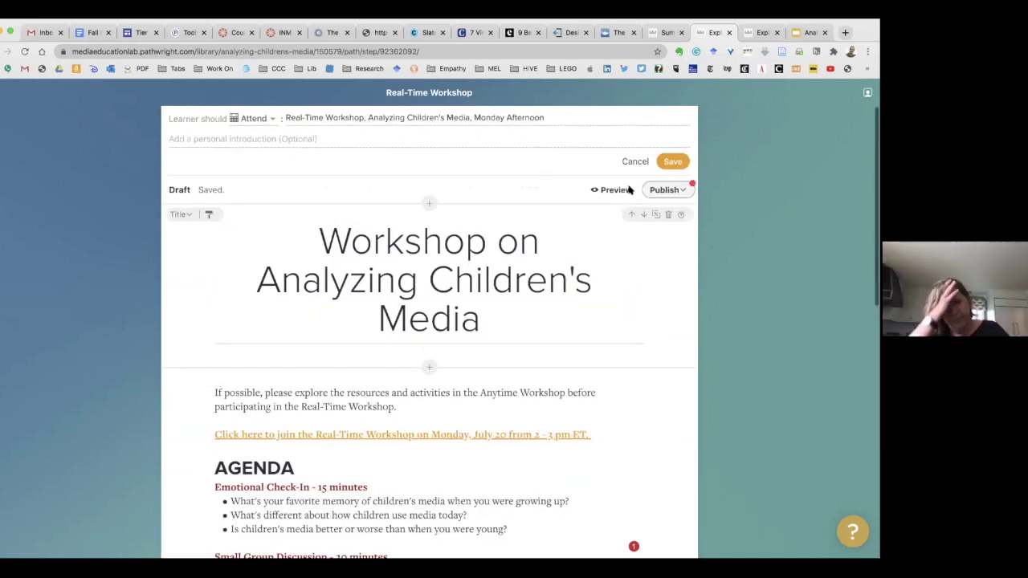
Save the Real-Time Workshop step header edits, leaving the step unpublished as a draft
{"action": "left_click", "coordinate": [672, 162]}
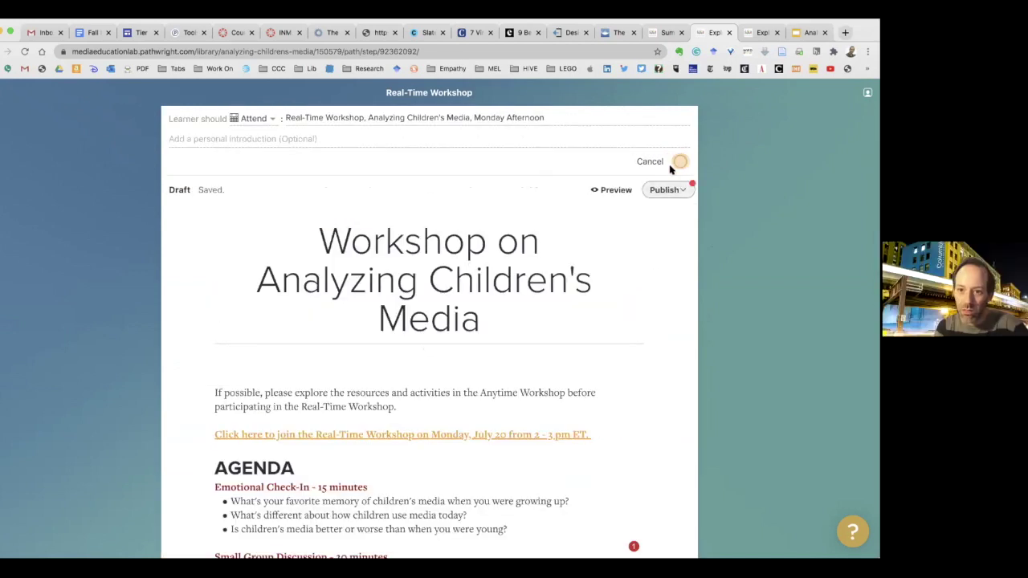
{"action": "scroll", "coordinate": [643, 190], "scroll_direction": "up", "scroll_amount": 3}
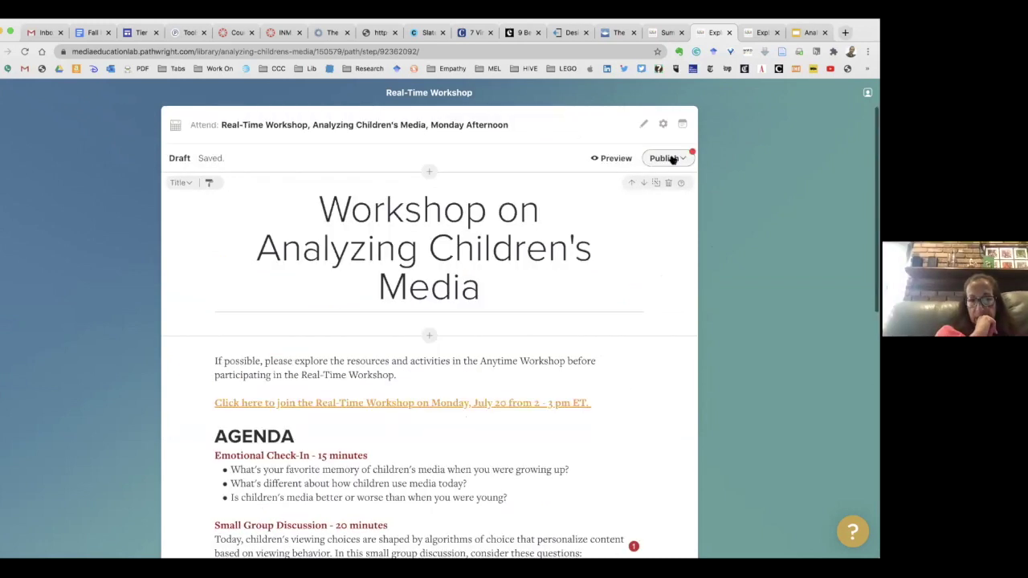
{"action": "left_click", "coordinate": [666, 159]}
{"action": "left_click", "coordinate": [616, 231]}
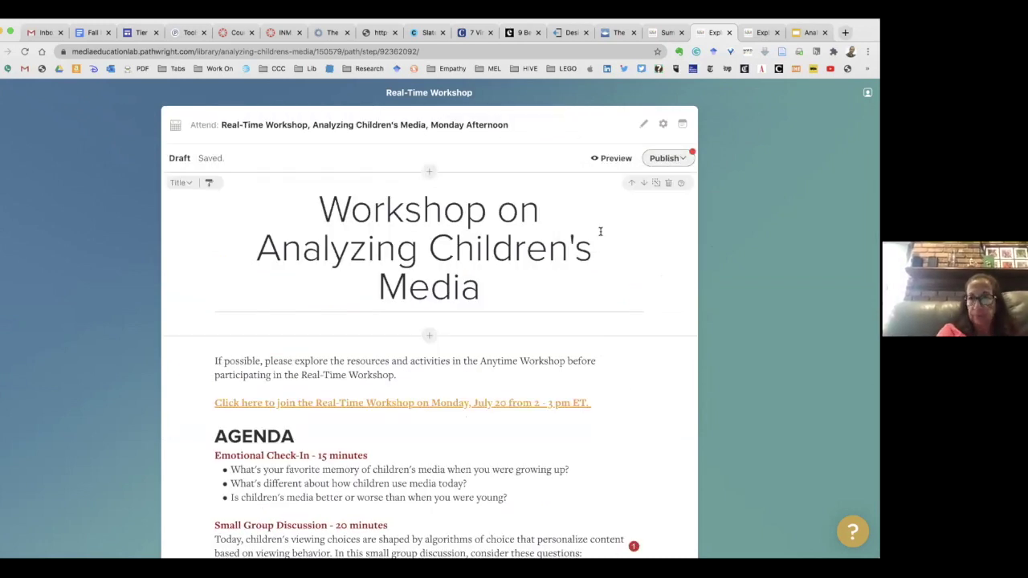